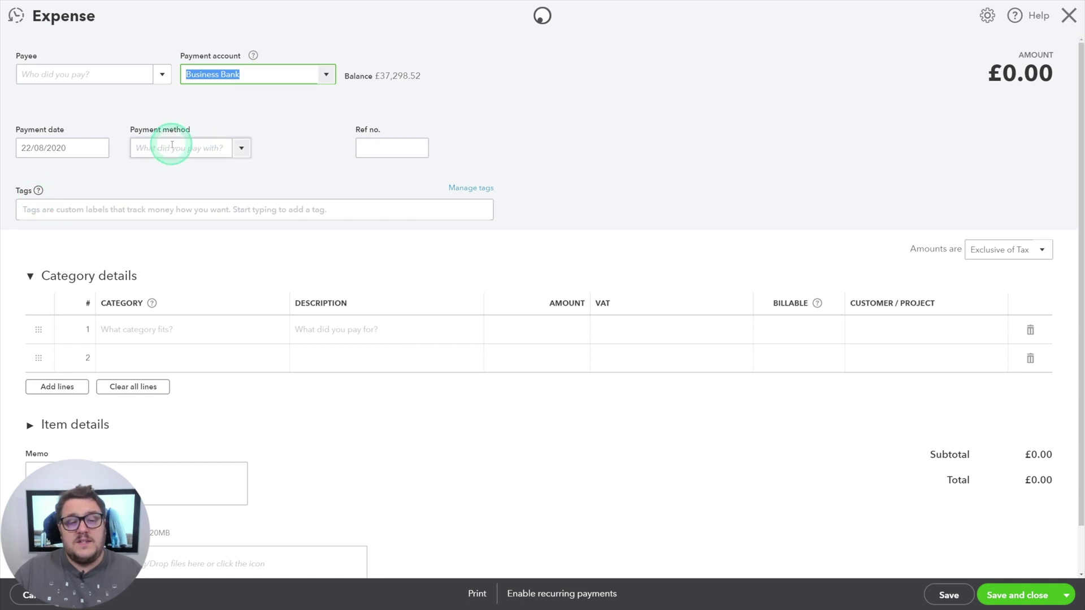
Step: Set the first expense line's category to Travelling expenses
{"action": "left_click", "coordinate": [158, 337]}
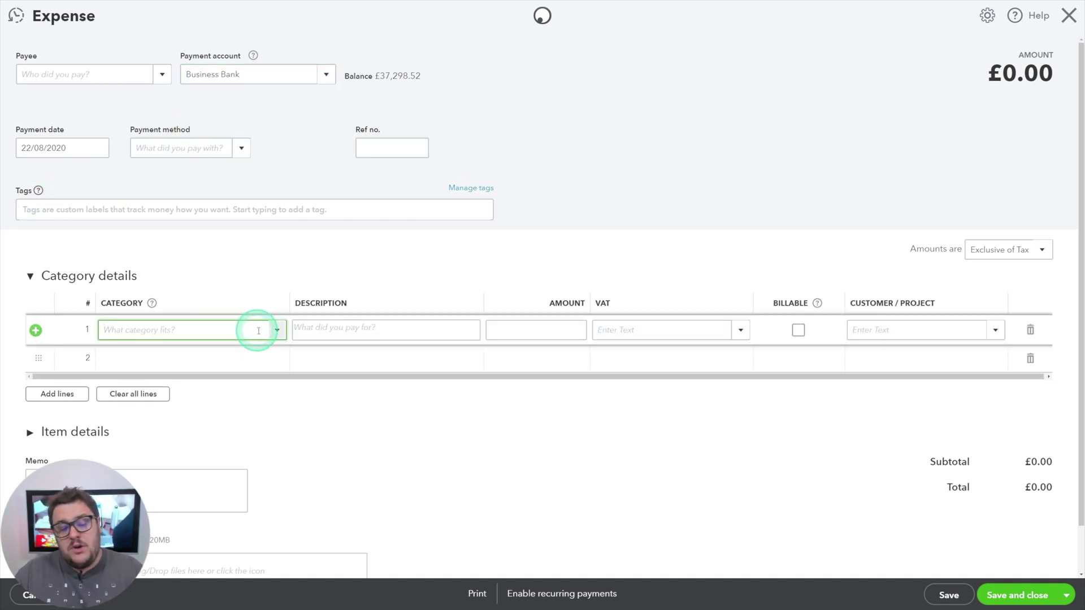
{"action": "left_click", "coordinate": [276, 330]}
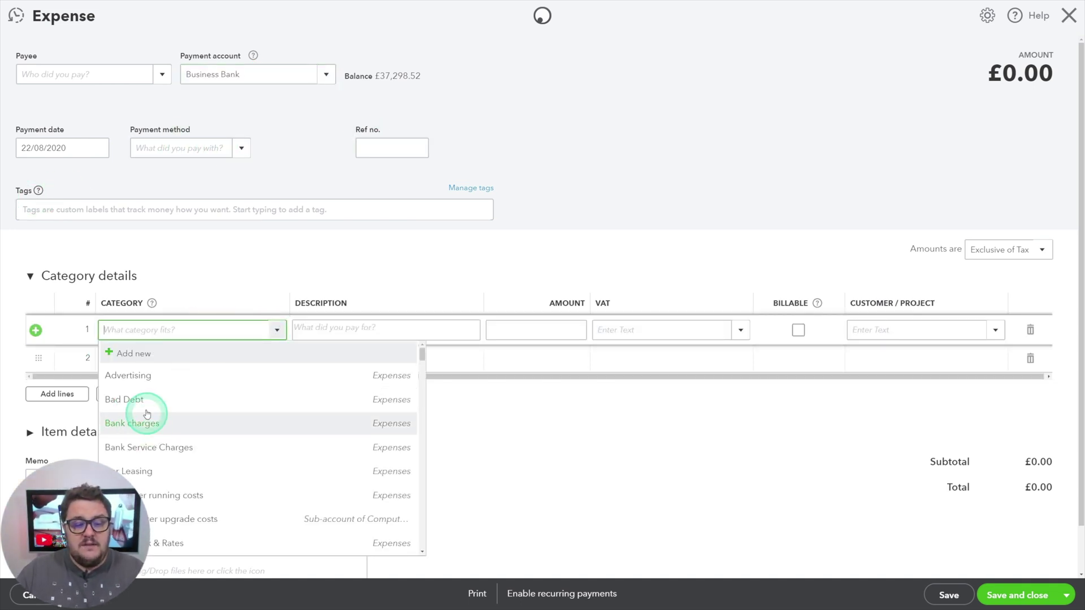
{"action": "left_click", "coordinate": [164, 430]}
{"action": "scroll", "coordinate": [175, 446], "scroll_direction": "down", "scroll_amount": 5}
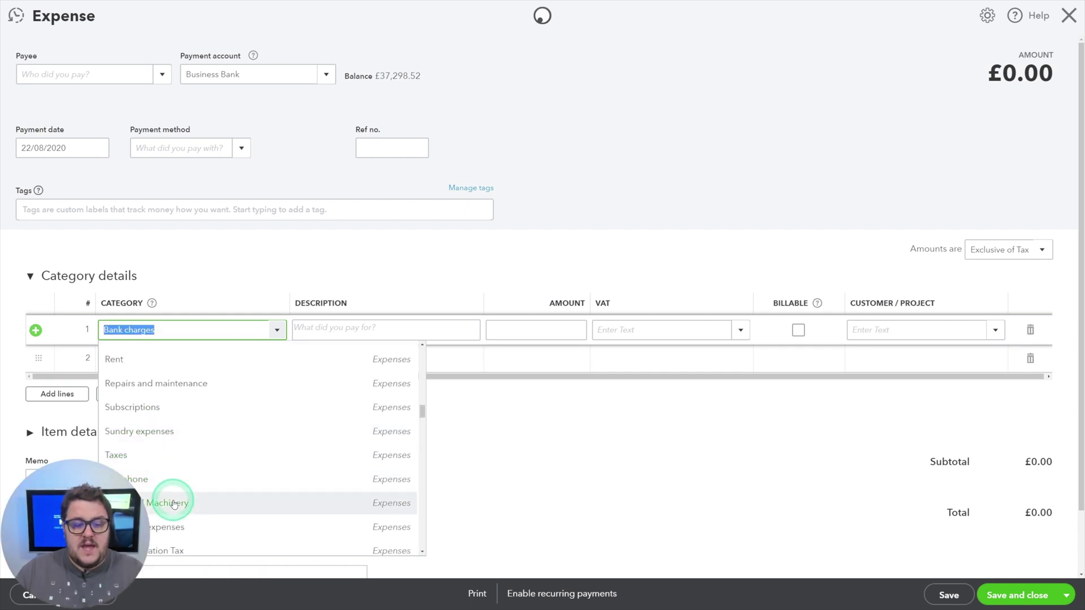
{"action": "left_click", "coordinate": [179, 522]}
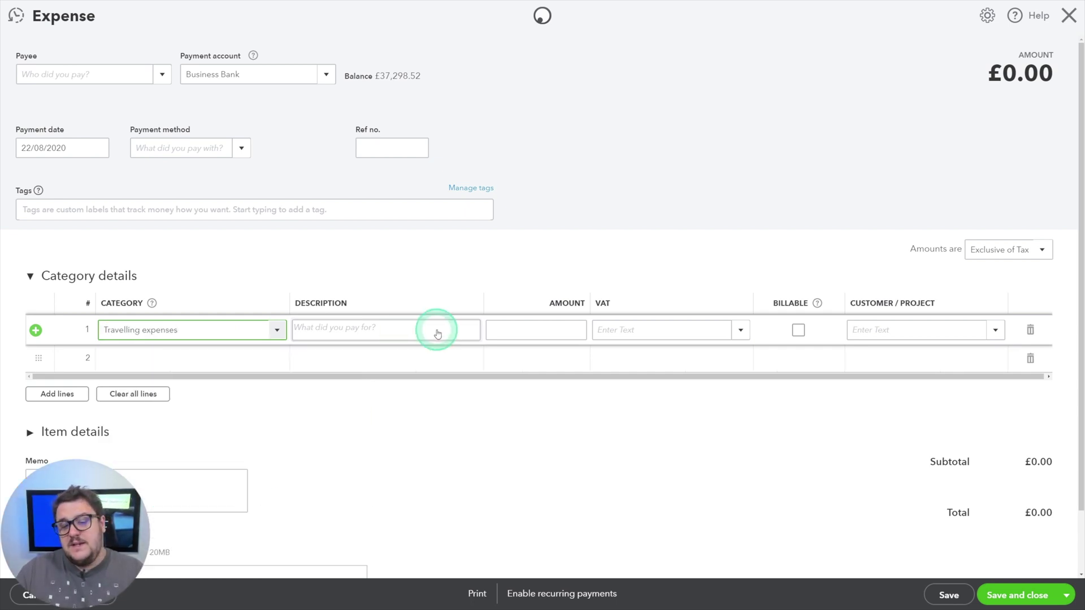
Step: Enter a 20.00 amount with 20.0% S VAT, giving a £24.00 total
{"action": "left_click", "coordinate": [541, 331]}
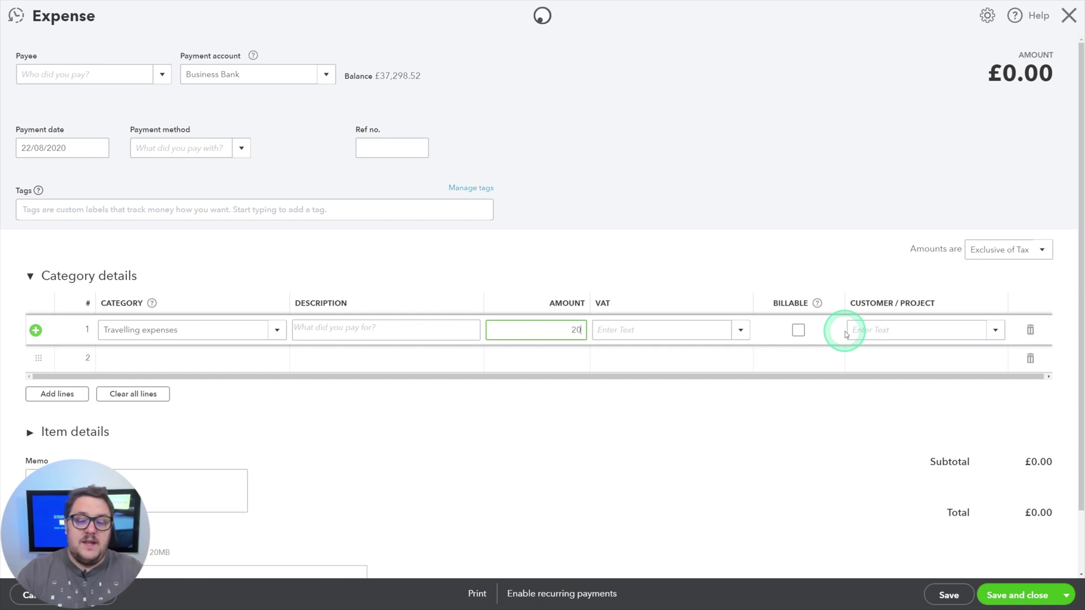
{"action": "type", "text": "20"}
{"action": "key", "text": "Tab"}
{"action": "type", "text": "20"}
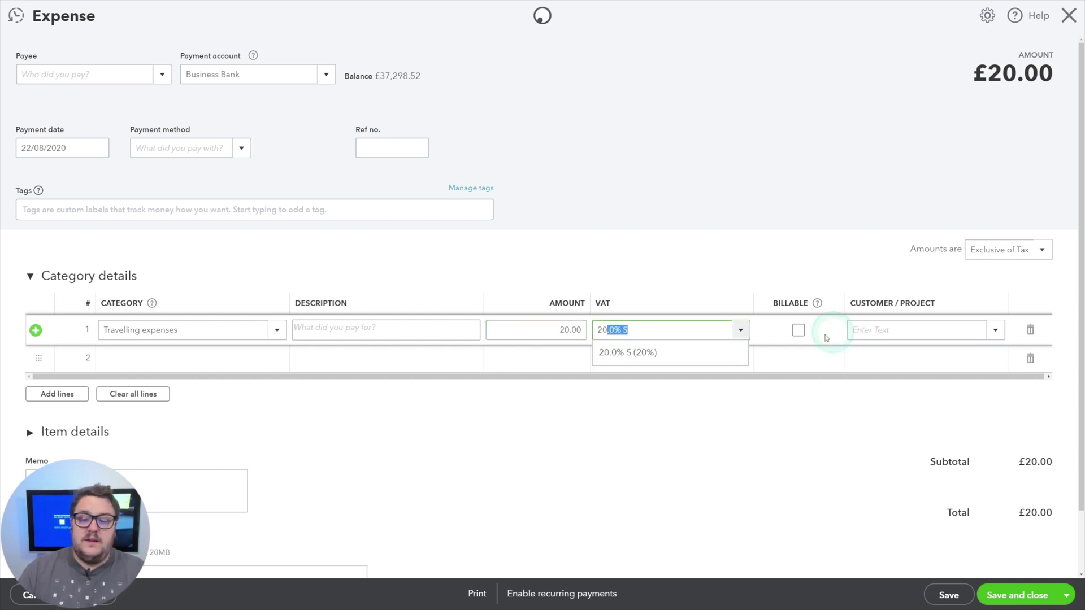
{"action": "left_click", "coordinate": [690, 360]}
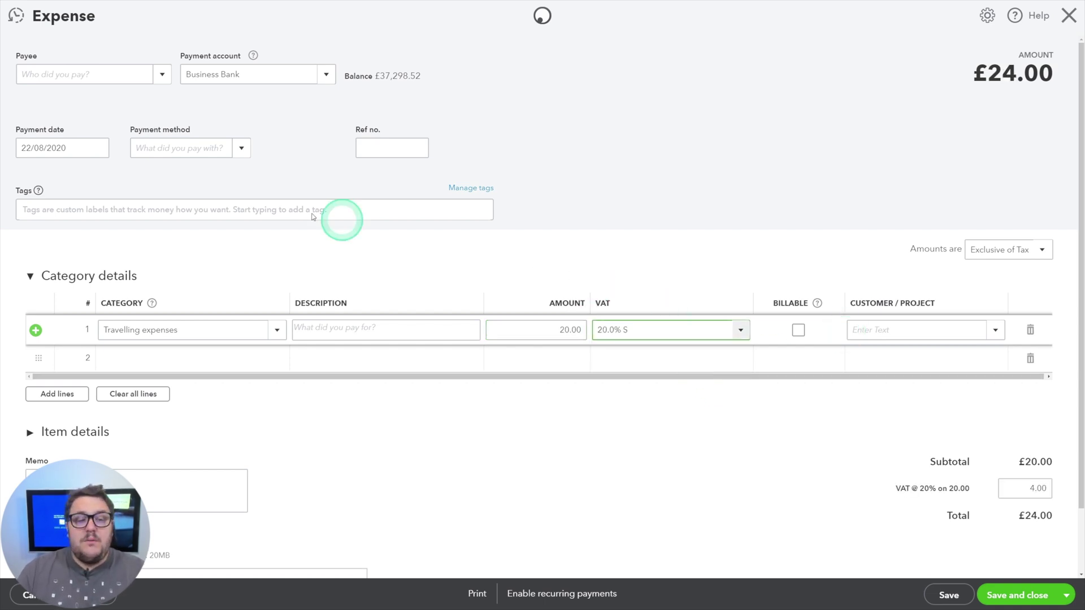
{"action": "left_click", "coordinate": [175, 207]}
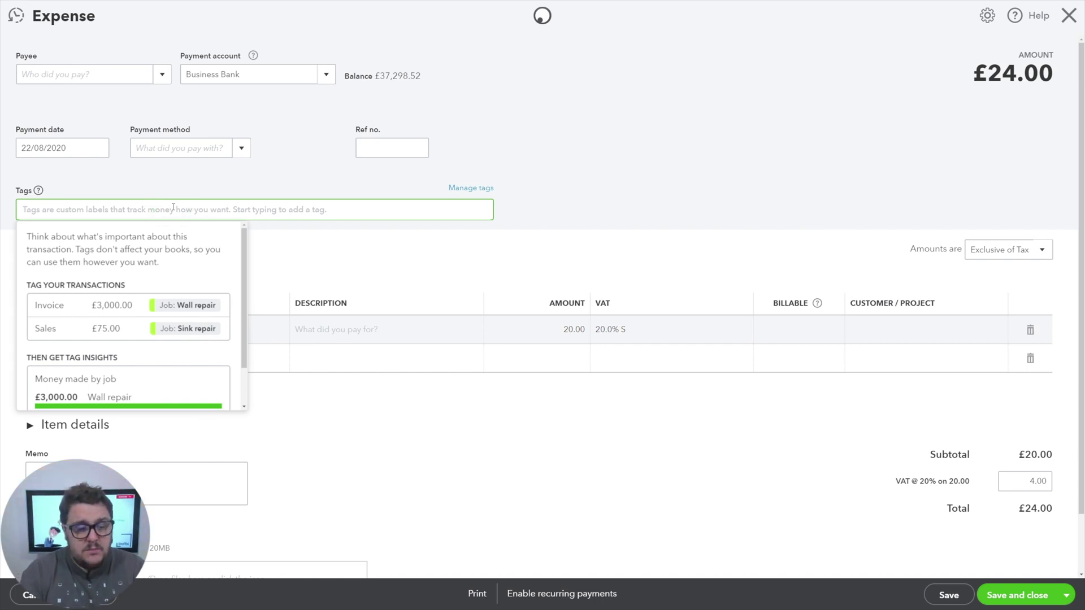
Step: Create and attach the new tag LO18 TLR, skipping group creation
{"action": "type", "text": "LO18 TLR"}
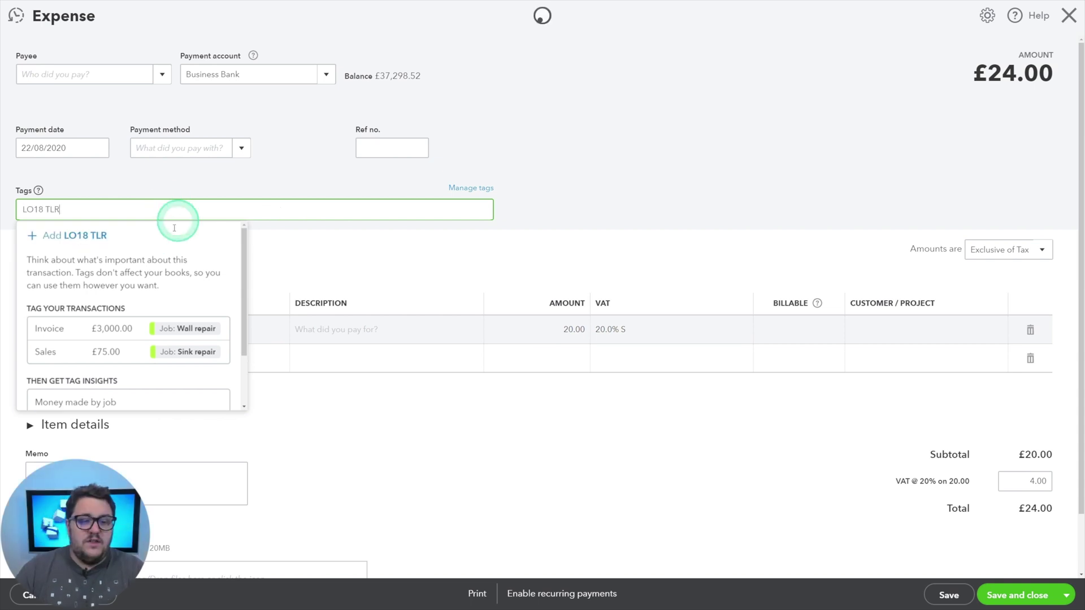
{"action": "left_click", "coordinate": [51, 235]}
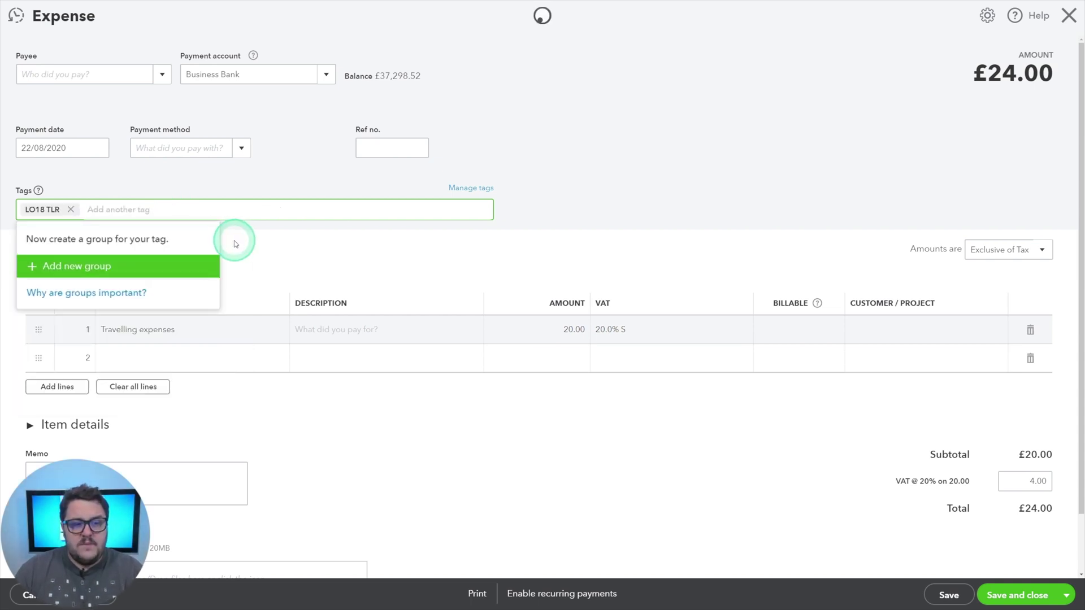
{"action": "left_click", "coordinate": [159, 211]}
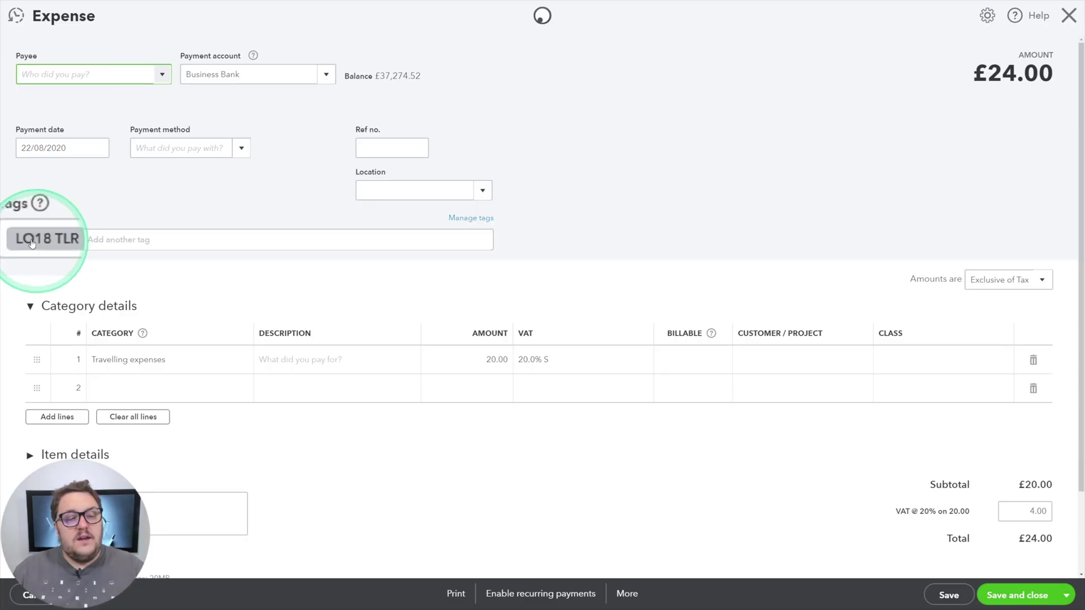
Step: Create a new location Derby and set it as the expense's location
{"action": "left_click", "coordinate": [397, 187]}
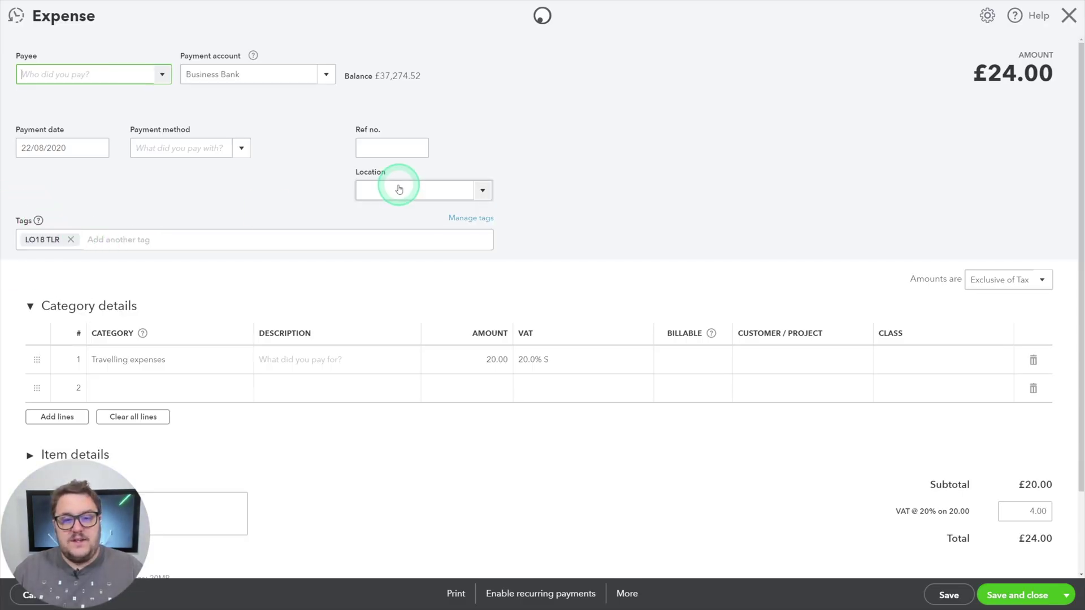
{"action": "left_click", "coordinate": [484, 191]}
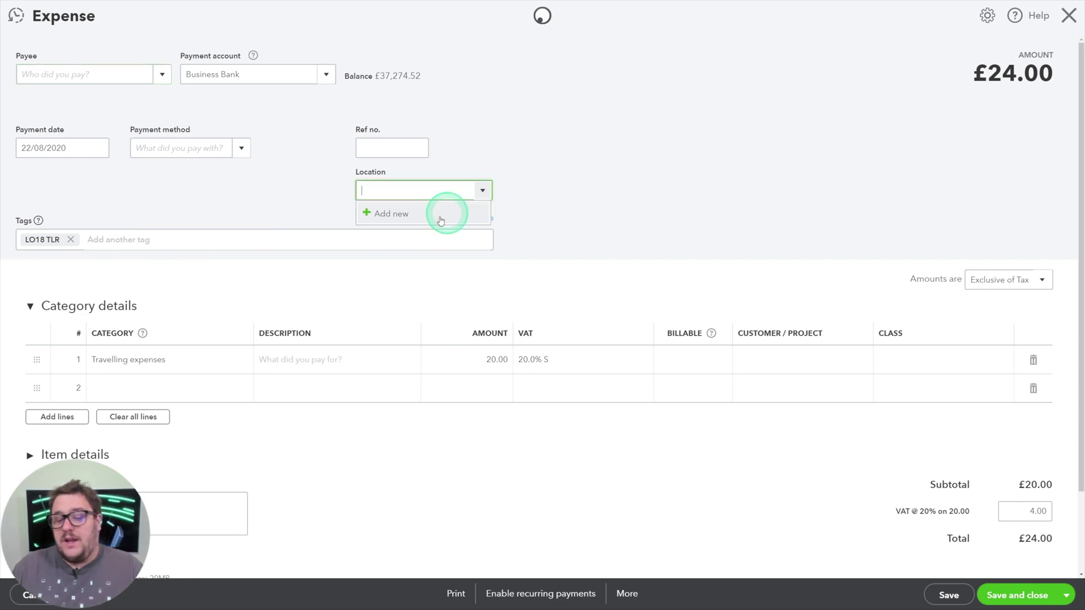
{"action": "left_click", "coordinate": [394, 215]}
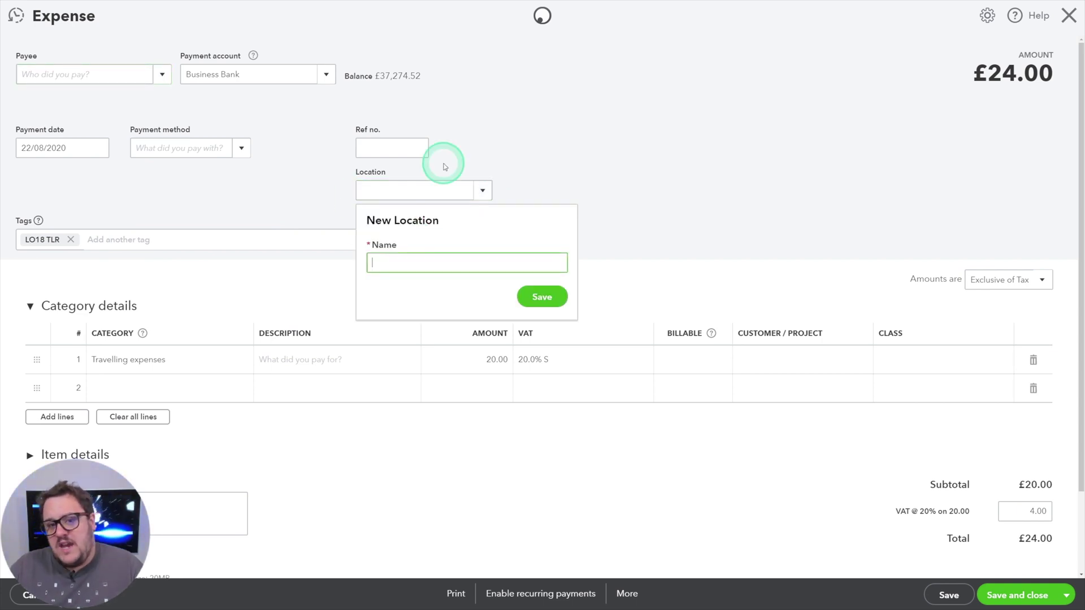
{"action": "type", "text": "Derby"}
{"action": "key", "text": "Return"}
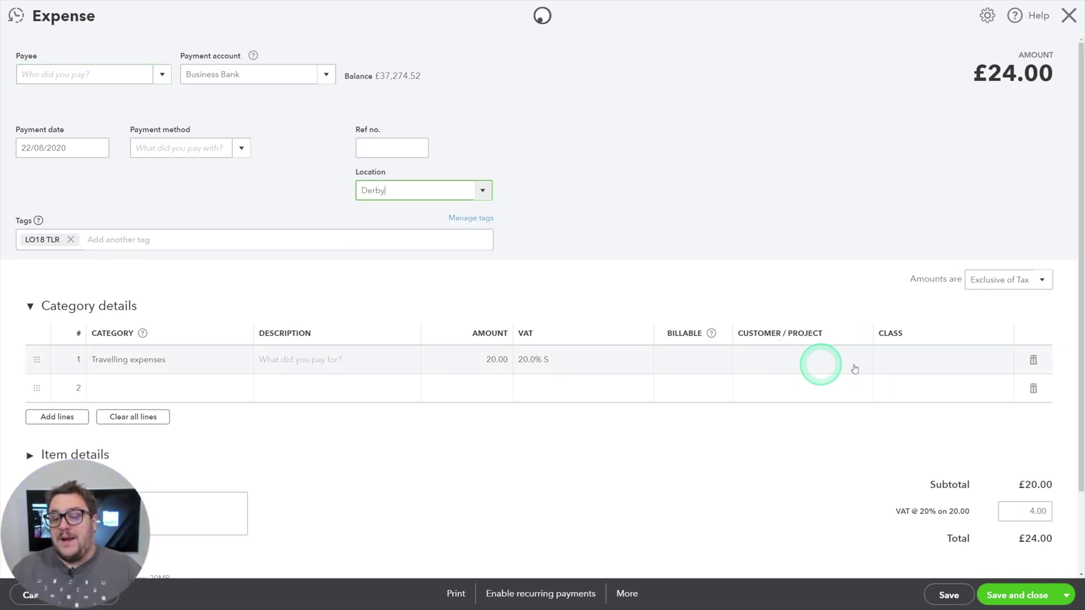
Step: Create a new class Online and assign it to the first line
{"action": "left_click", "coordinate": [934, 360]}
{"action": "left_click", "coordinate": [999, 360]}
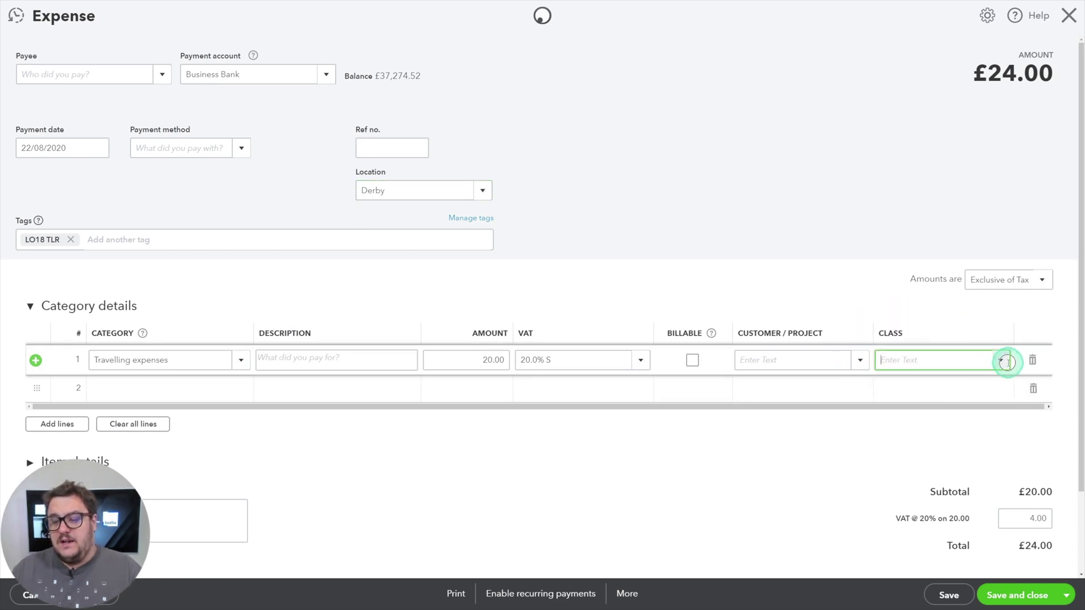
{"action": "left_click", "coordinate": [925, 380]}
{"action": "type", "text": "Online"}
{"action": "left_click", "coordinate": [967, 464]}
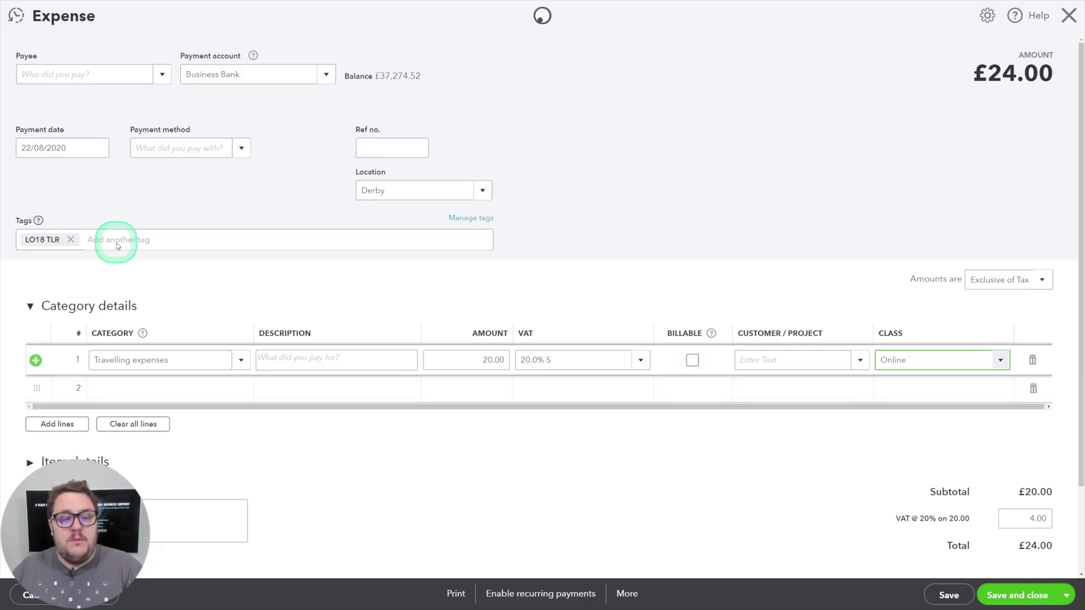
Step: Add a For Review tag and begin creating a tag group for it
{"action": "left_click", "coordinate": [113, 240]}
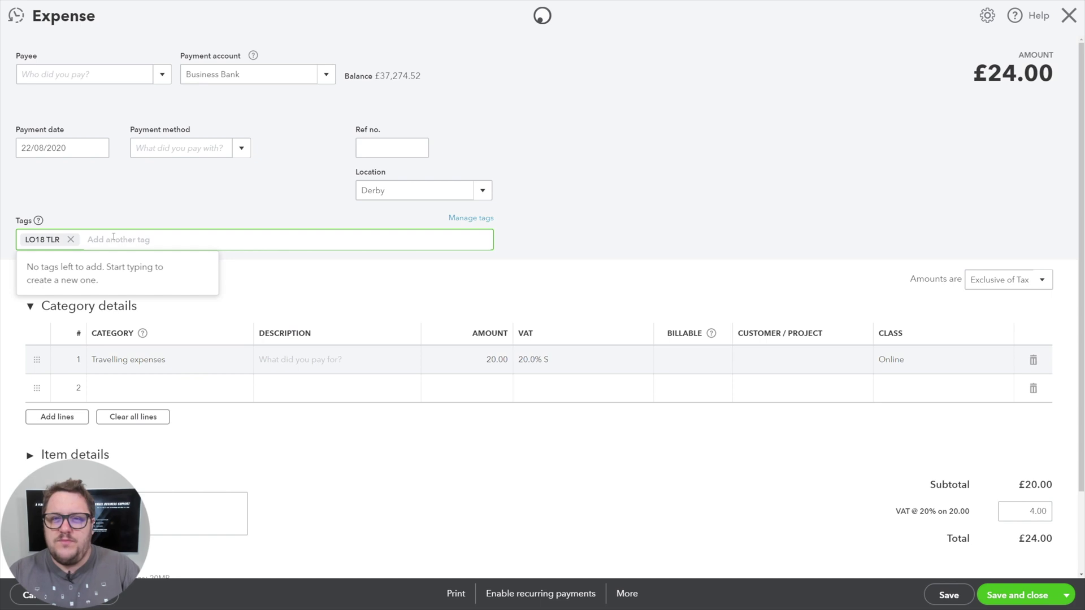
{"action": "type", "text": "F"}
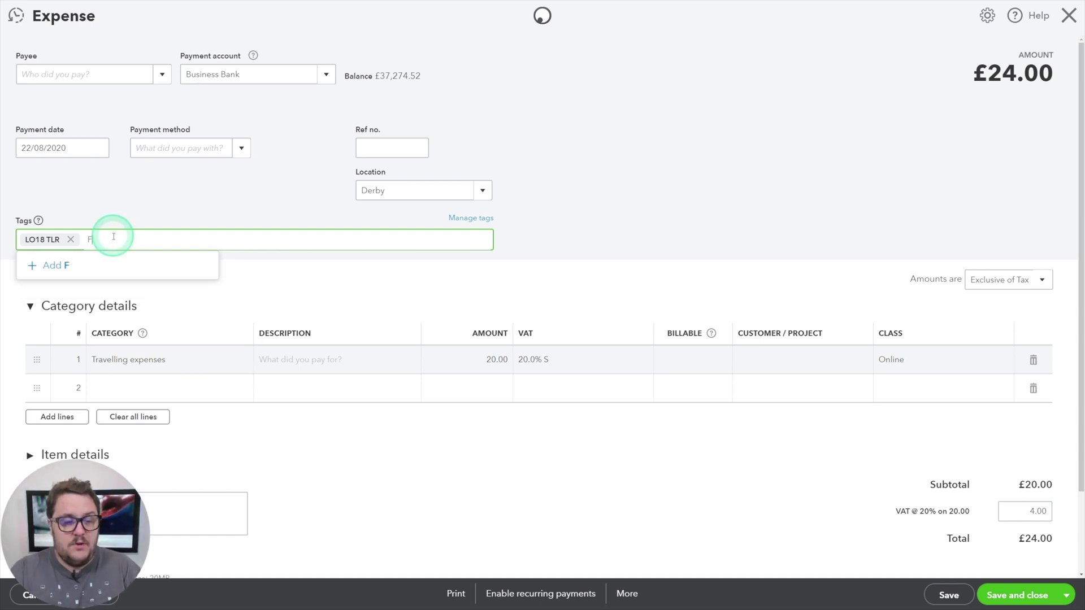
{"action": "type", "text": "or Review"}
{"action": "key", "text": "Return"}
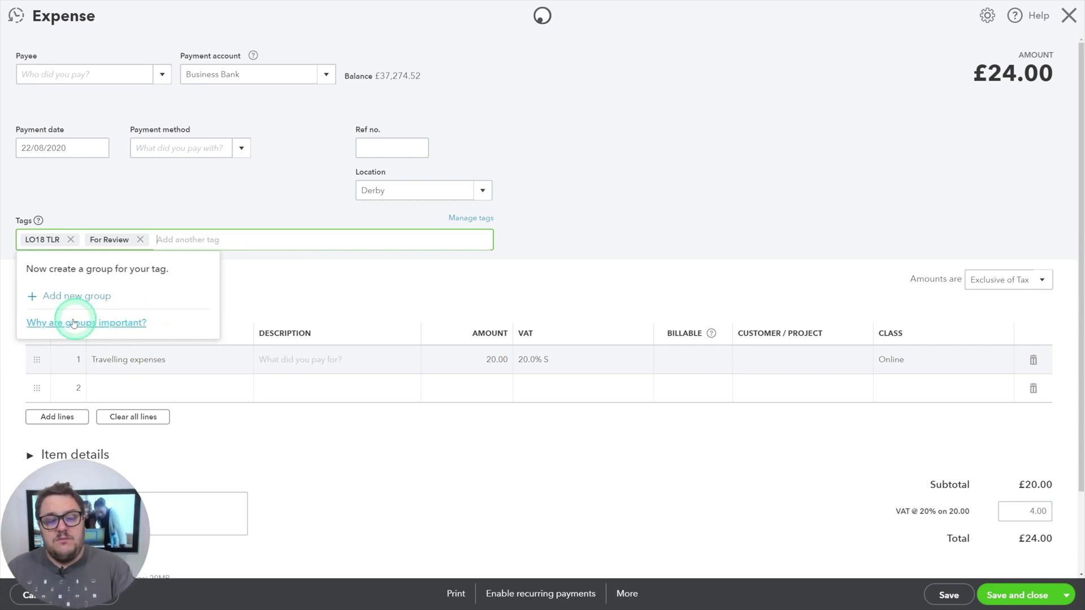
{"action": "left_click", "coordinate": [65, 296]}
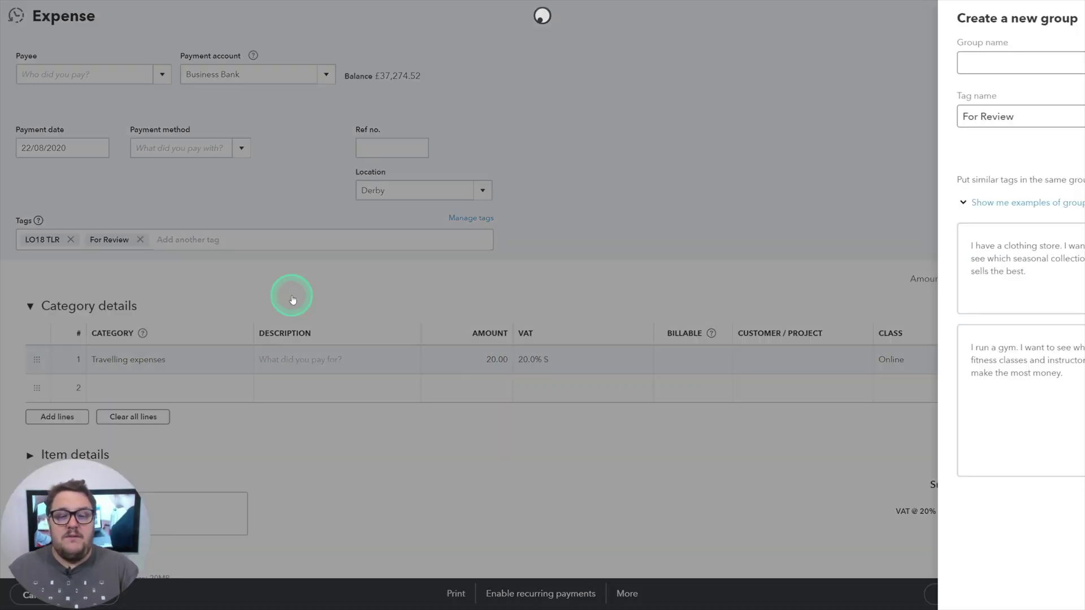
{"action": "left_click", "coordinate": [839, 116]}
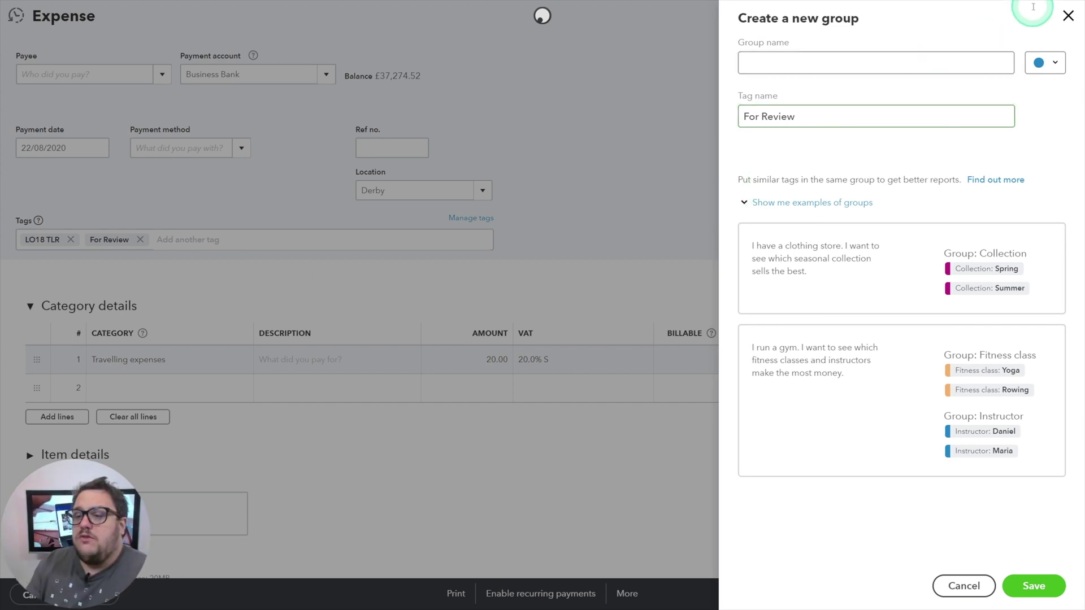
{"action": "left_click", "coordinate": [1050, 59]}
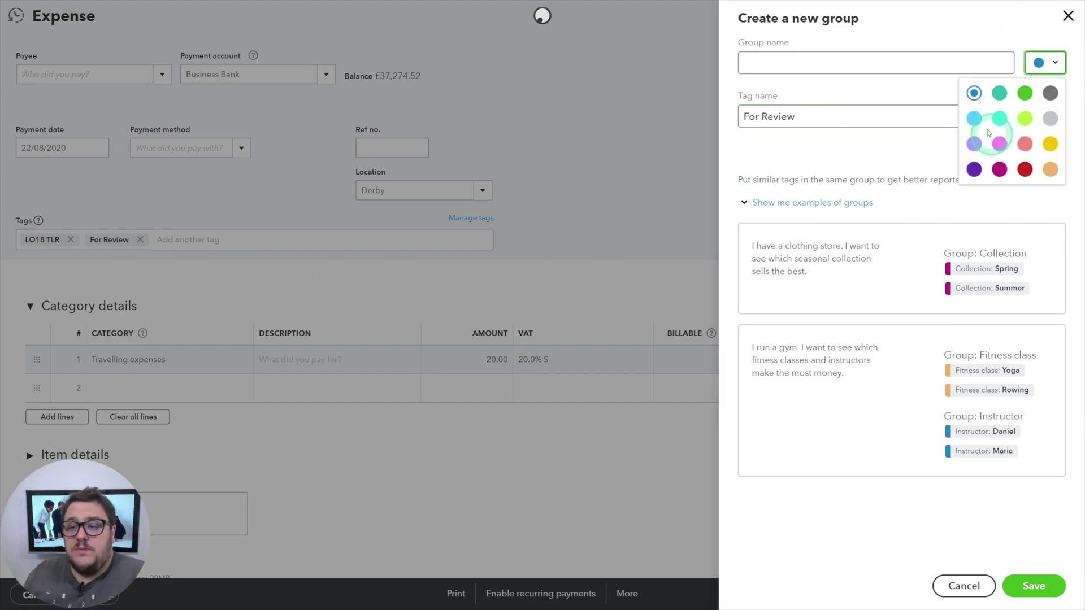
{"action": "left_click", "coordinate": [794, 57]}
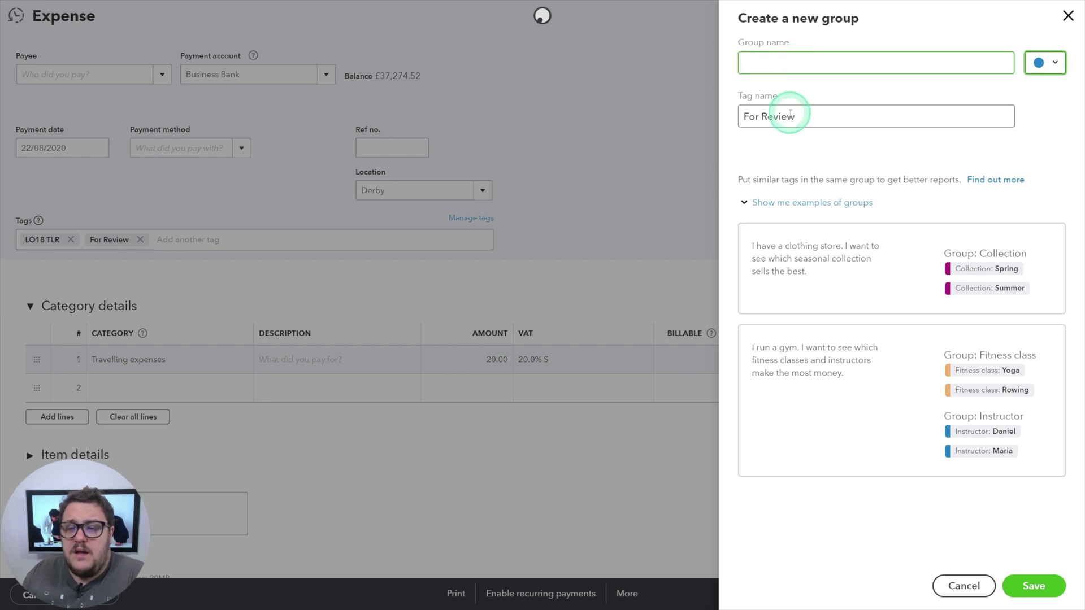
{"action": "left_click", "coordinate": [758, 117]}
{"action": "left_click_drag", "start_coordinate": [741, 117], "coordinate": [797, 116]}
Step: Name the group For Review, colour it yellow-green, and rename its tag to Category
{"action": "left_click", "coordinate": [852, 64]}
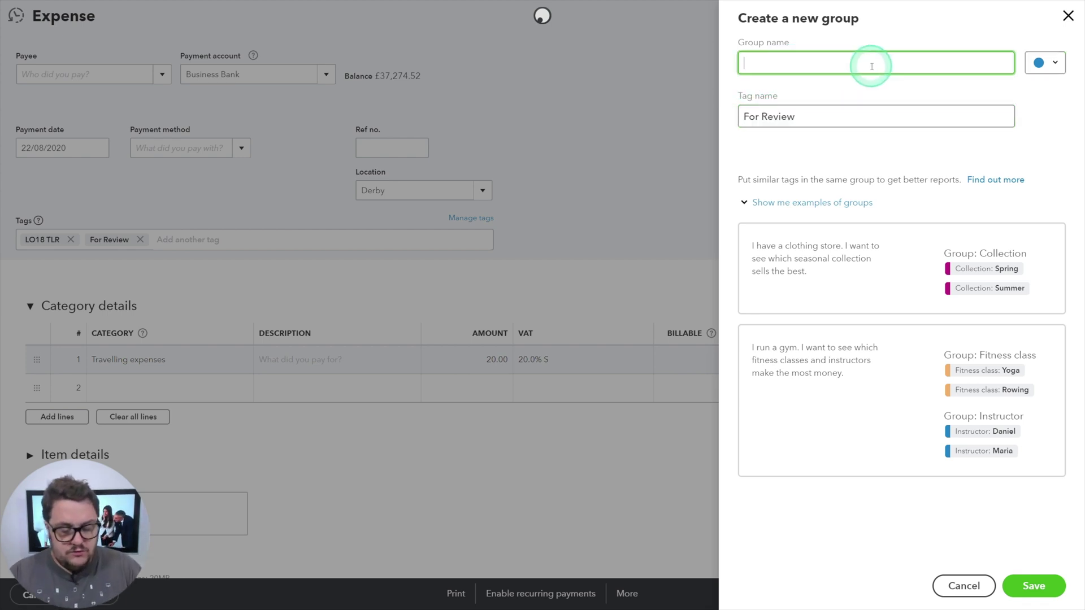
{"action": "type", "text": "For Review"}
{"action": "left_click", "coordinate": [1044, 63]}
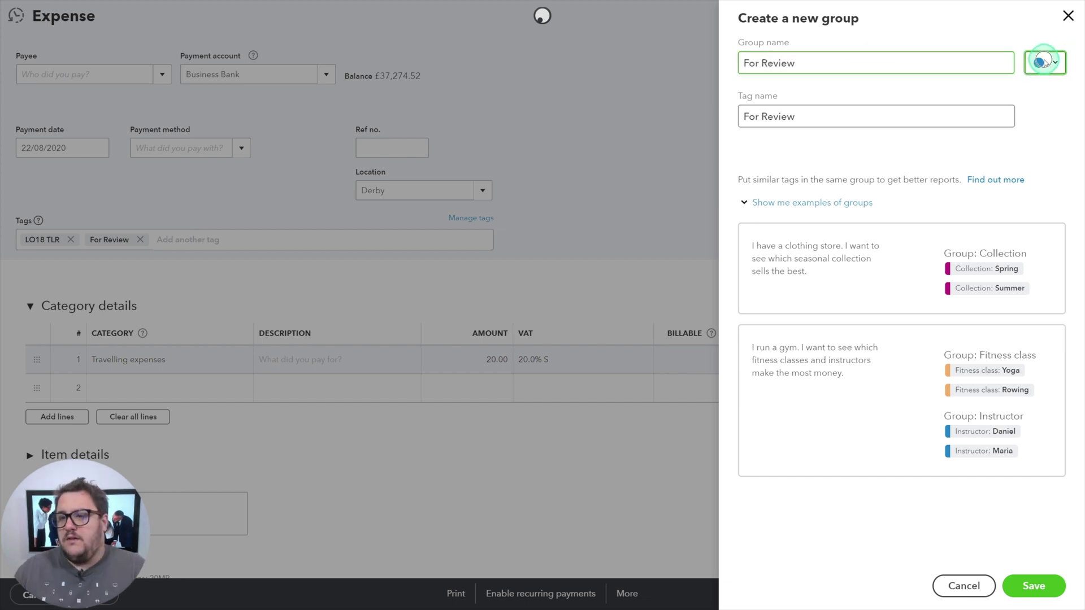
{"action": "left_click", "coordinate": [1020, 119]}
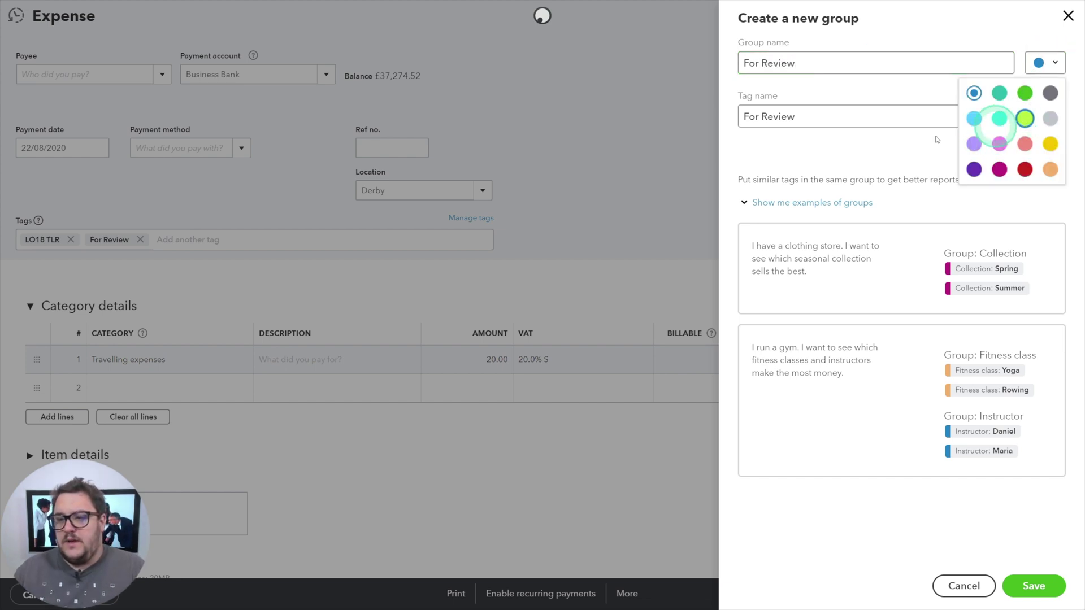
{"action": "left_click", "coordinate": [818, 109]}
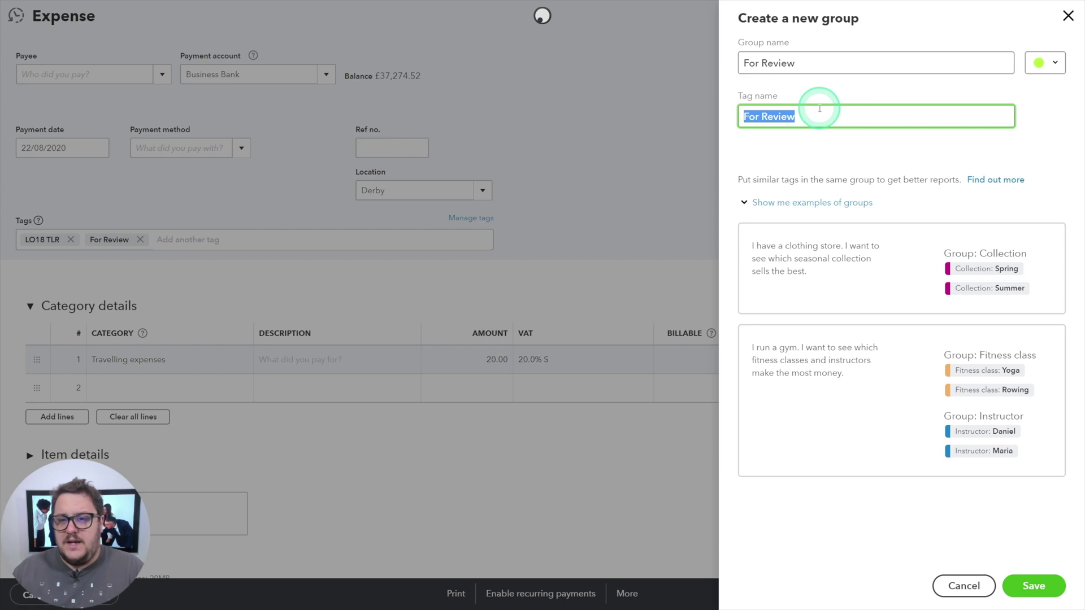
{"action": "type", "text": "Catagory"}
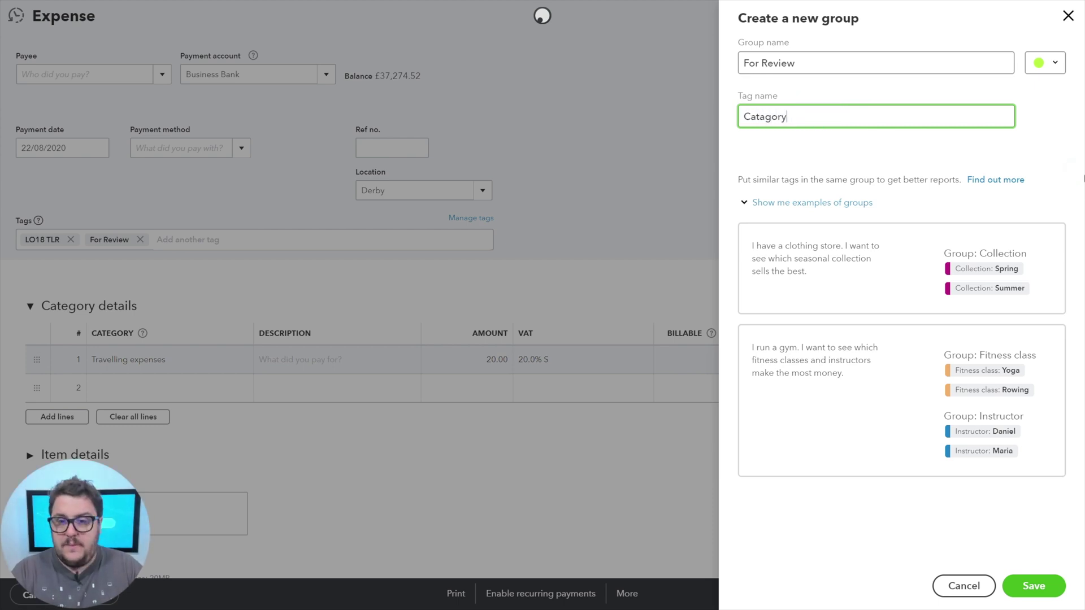
{"action": "key", "text": "Return"}
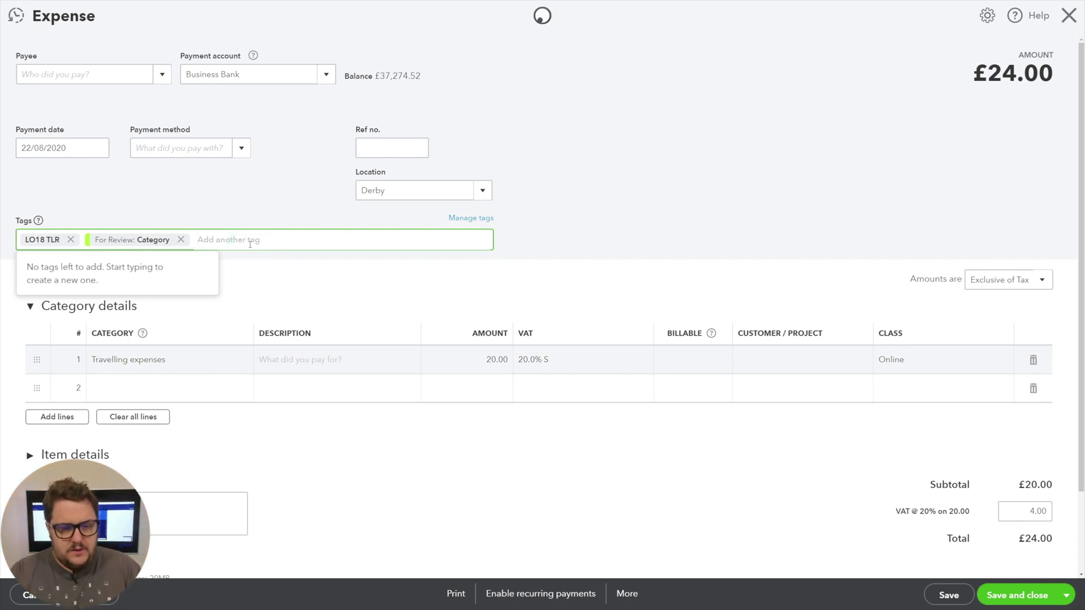
Step: Add a VAT tag and assign it to the For Review group
{"action": "type", "text": "VAT"}
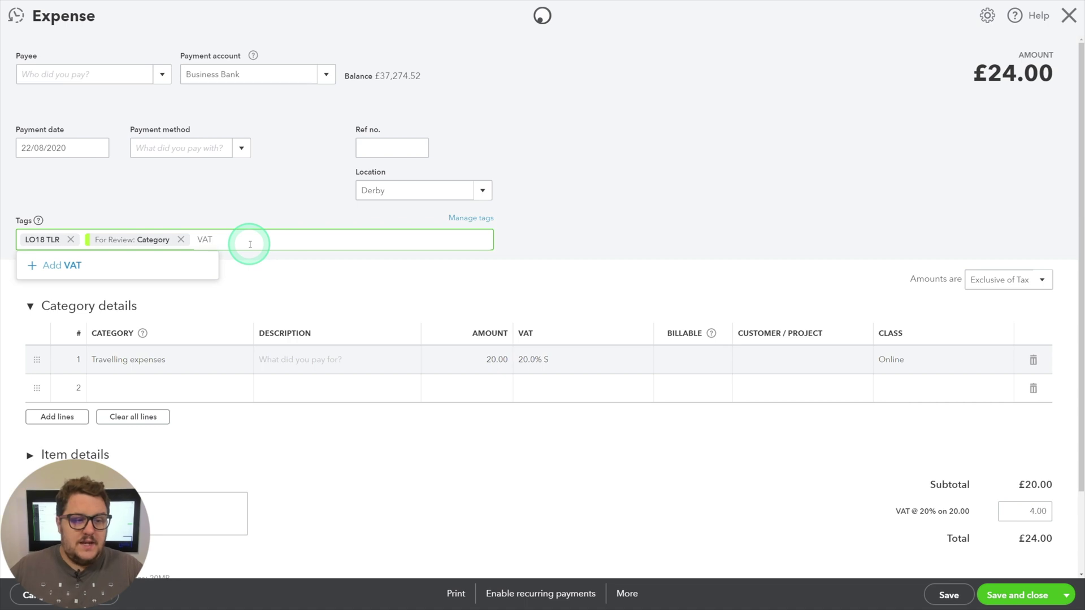
{"action": "key", "text": "Return"}
{"action": "left_click", "coordinate": [470, 218]}
{"action": "left_click", "coordinate": [754, 145]}
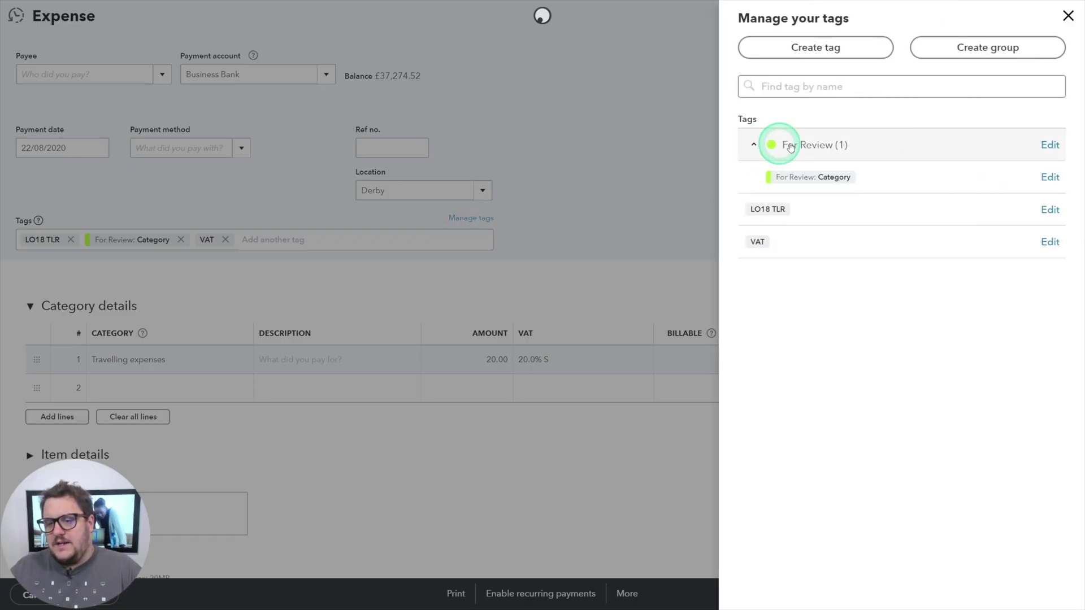
{"action": "left_click", "coordinate": [1051, 241]}
{"action": "left_click", "coordinate": [1054, 137]}
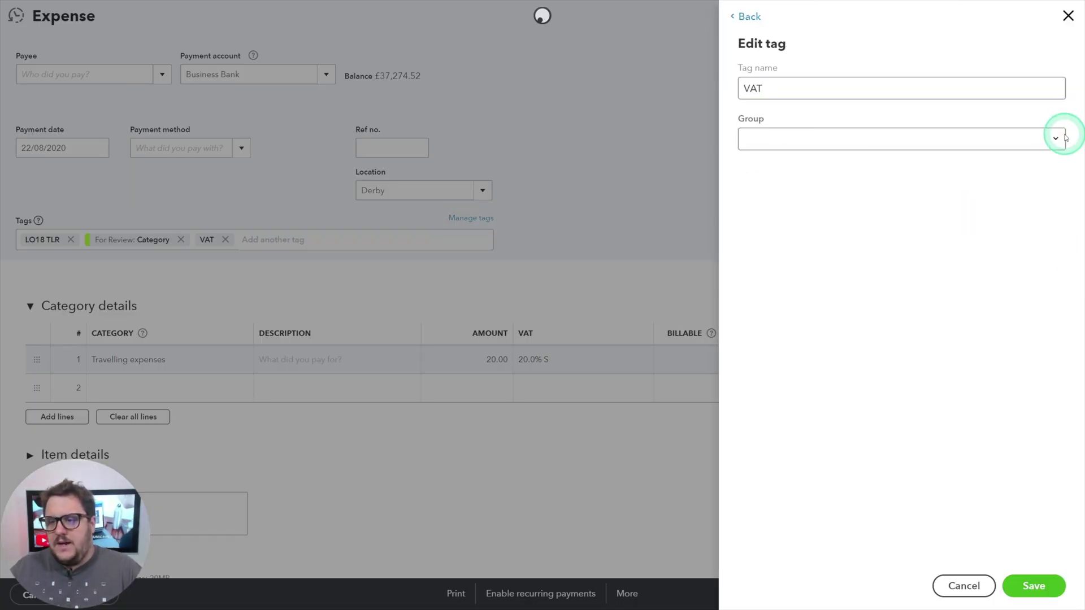
{"action": "left_click", "coordinate": [890, 169]}
{"action": "left_click", "coordinate": [1035, 585]}
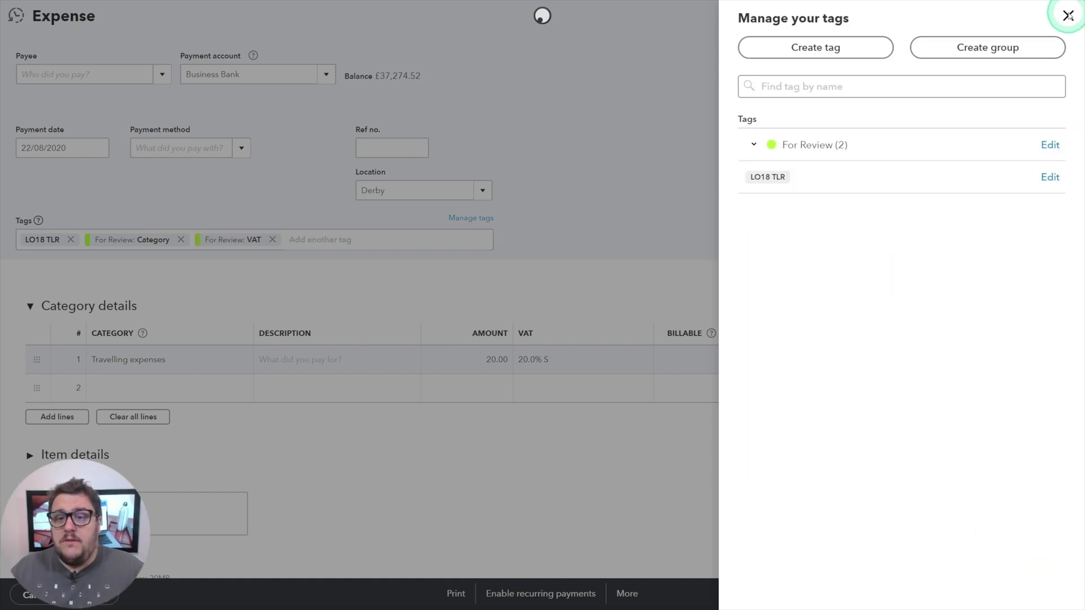
Step: Add an Attachments Needed tag to the expense
{"action": "left_click", "coordinate": [1068, 15]}
{"action": "left_click", "coordinate": [306, 238]}
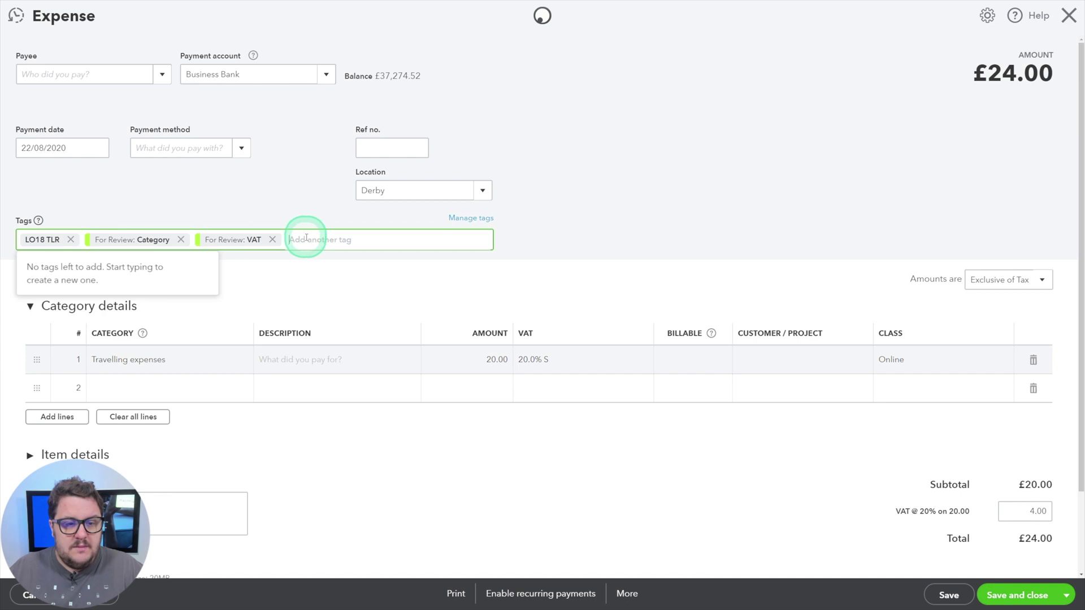
{"action": "type", "text": "Attachg"}
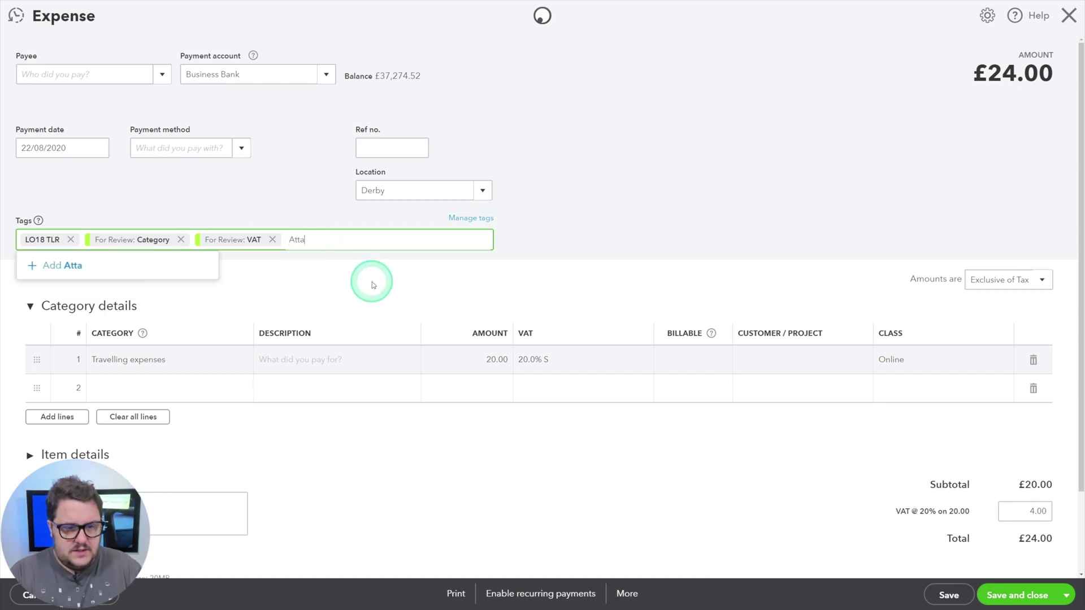
{"action": "key", "text": "BackSpace"}
{"action": "type", "text": "ments Needed"}
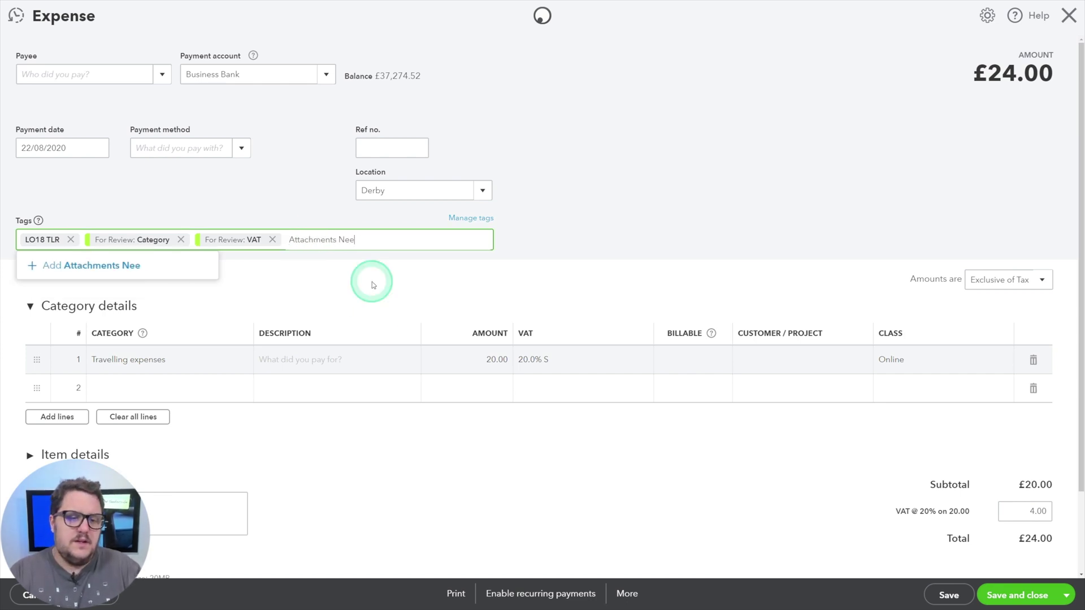
{"action": "key", "text": "Return"}
Step: Move the Attachments Needed tag into the For Review group
{"action": "left_click", "coordinate": [468, 218]}
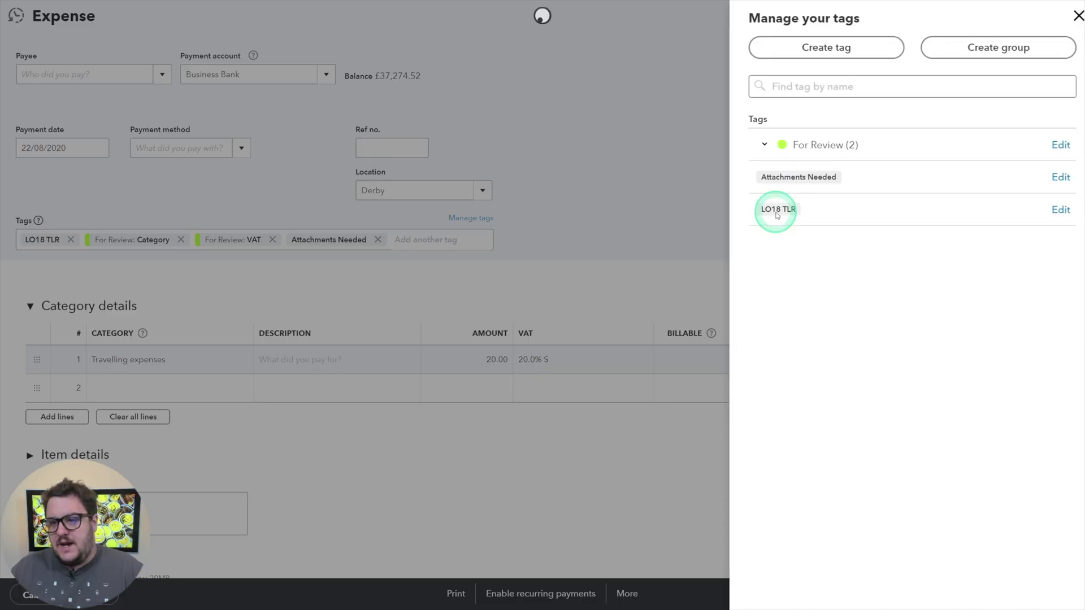
{"action": "left_click", "coordinate": [1050, 144]}
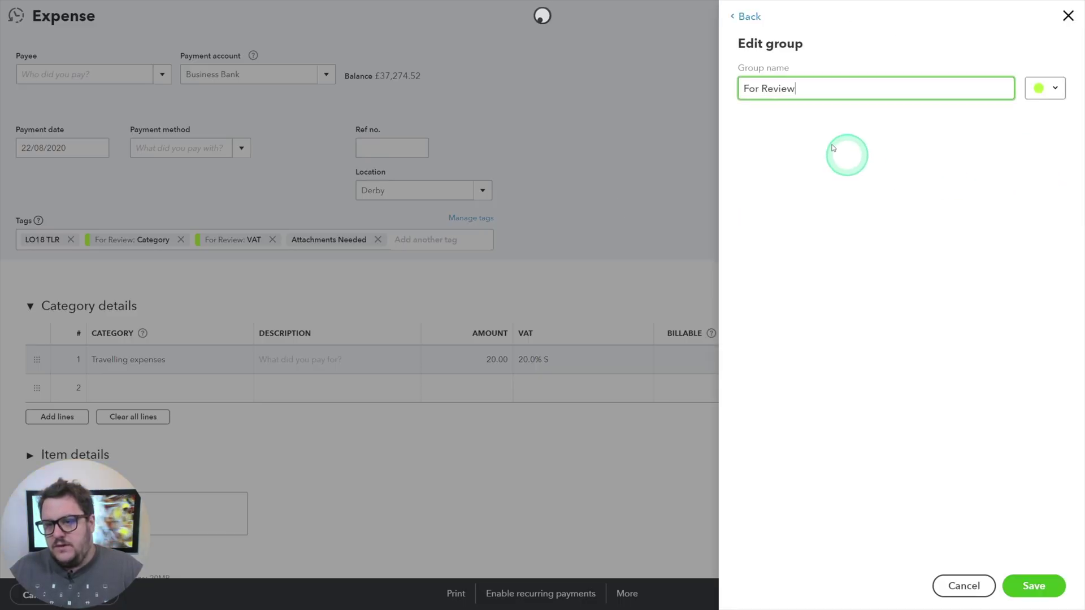
{"action": "key", "text": "Escape"}
{"action": "left_click", "coordinate": [1048, 175]}
{"action": "left_click", "coordinate": [1053, 141]}
{"action": "left_click", "coordinate": [823, 161]}
{"action": "left_click", "coordinate": [1046, 587]}
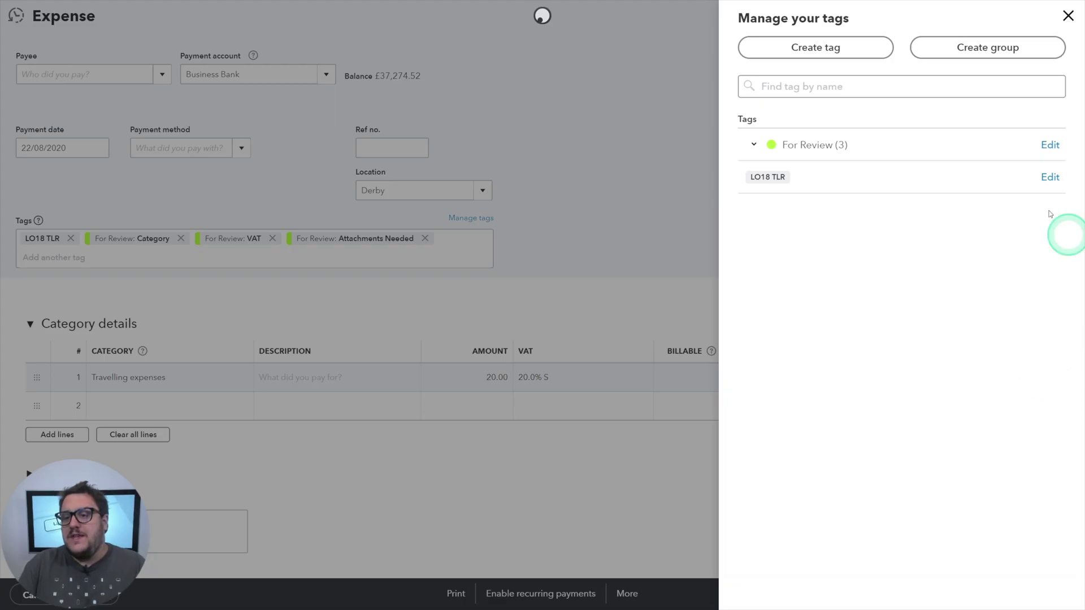
Step: Close tag management and review the LO18 TLR and For Review tags on the expense
{"action": "left_click", "coordinate": [1067, 17]}
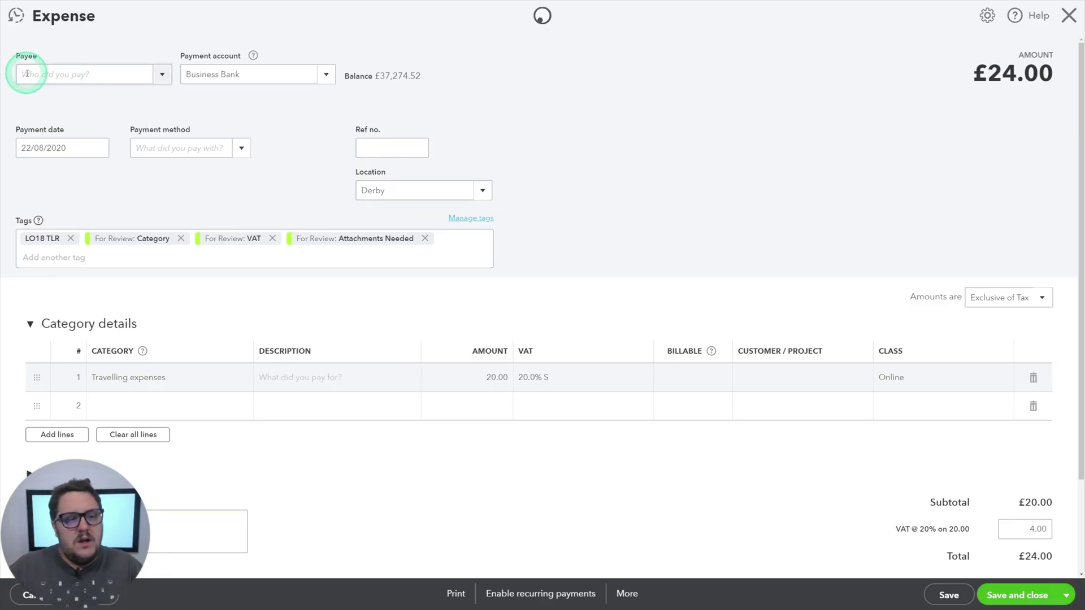
{"action": "left_click", "coordinate": [56, 71]}
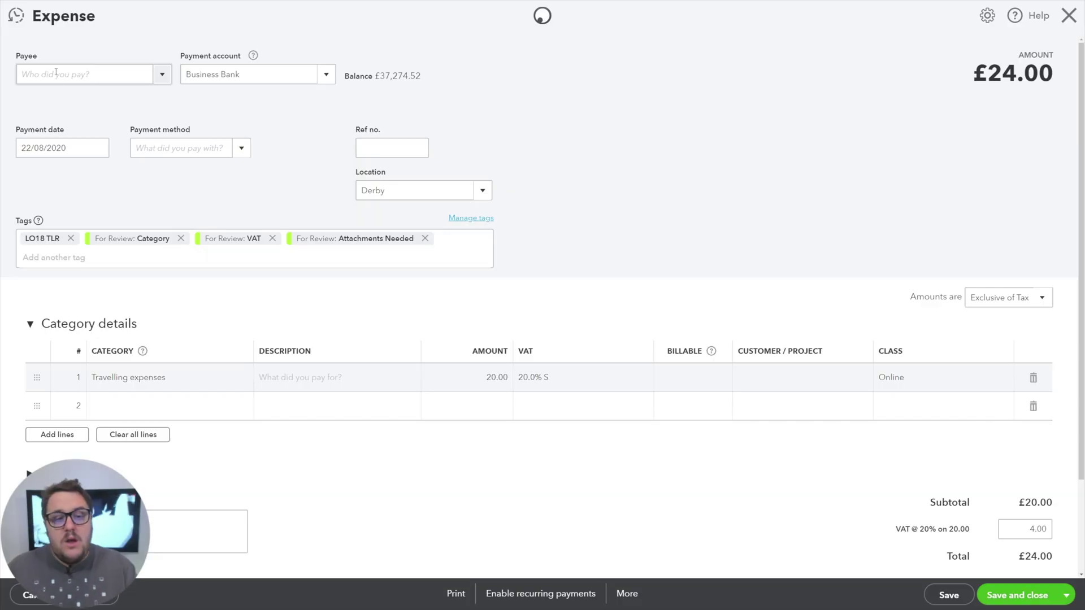
{"action": "left_click", "coordinate": [219, 134]}
{"action": "left_click", "coordinate": [291, 157]}
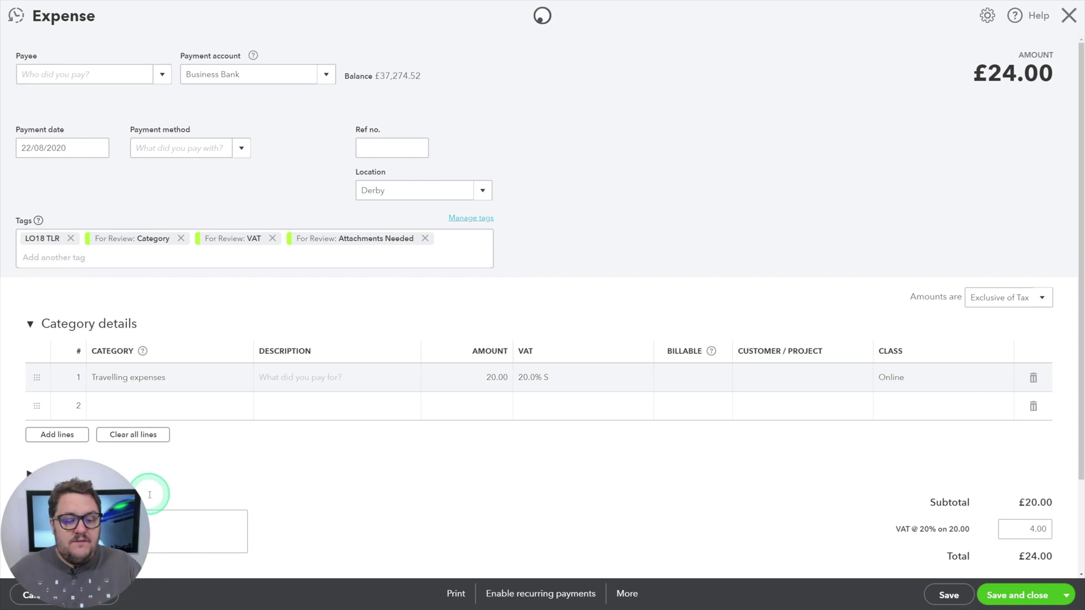
{"action": "scroll", "coordinate": [150, 495], "scroll_direction": "down", "scroll_amount": 2}
{"action": "scroll", "coordinate": [283, 323], "scroll_direction": "up", "scroll_amount": 2}
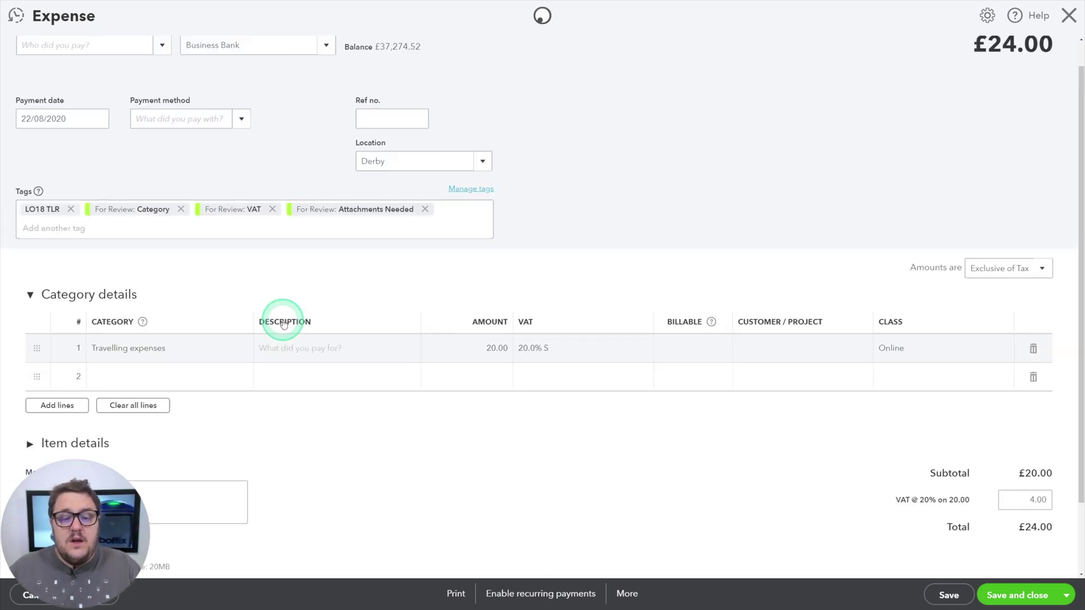
{"action": "scroll", "coordinate": [283, 323], "scroll_direction": "up", "scroll_amount": 1}
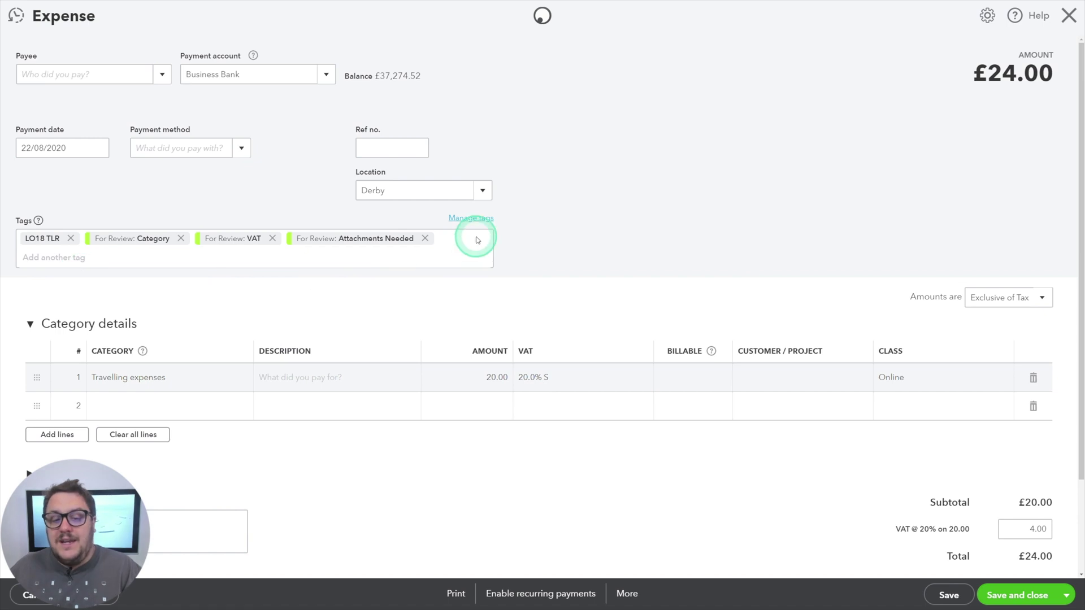
{"action": "left_click", "coordinate": [66, 258]}
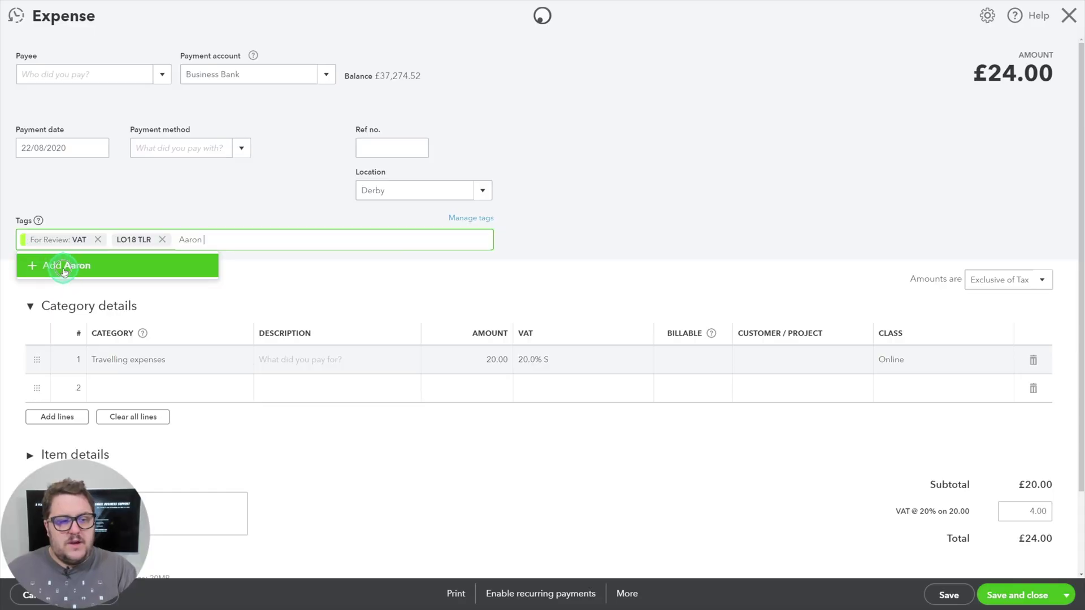
Step: Create an Employee Expenses group for the employee's name tag, then open the settings menu
{"action": "left_click", "coordinate": [86, 297]}
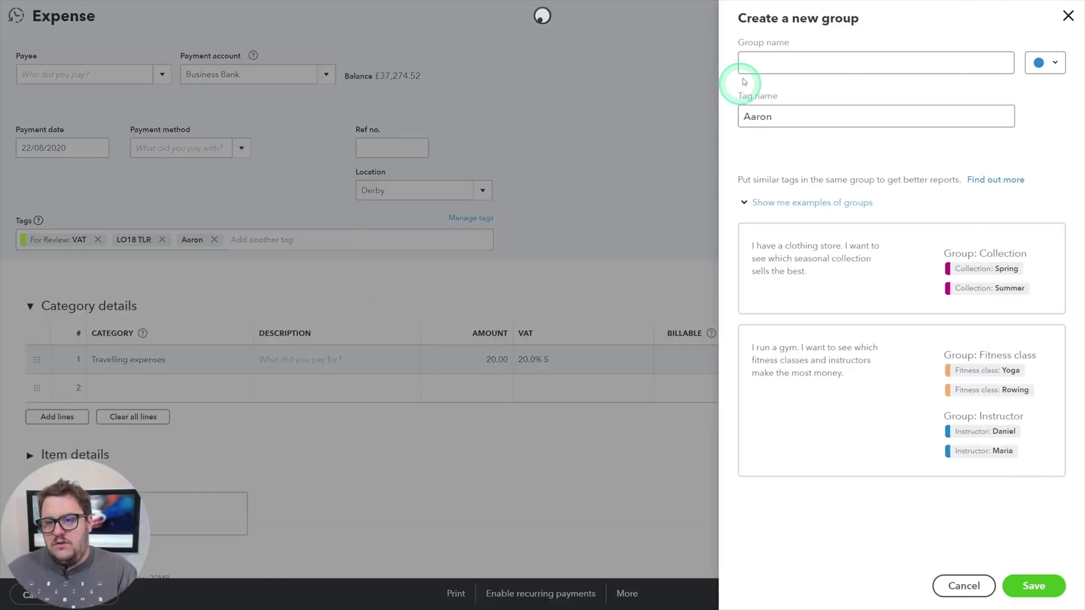
{"action": "left_click", "coordinate": [898, 71]}
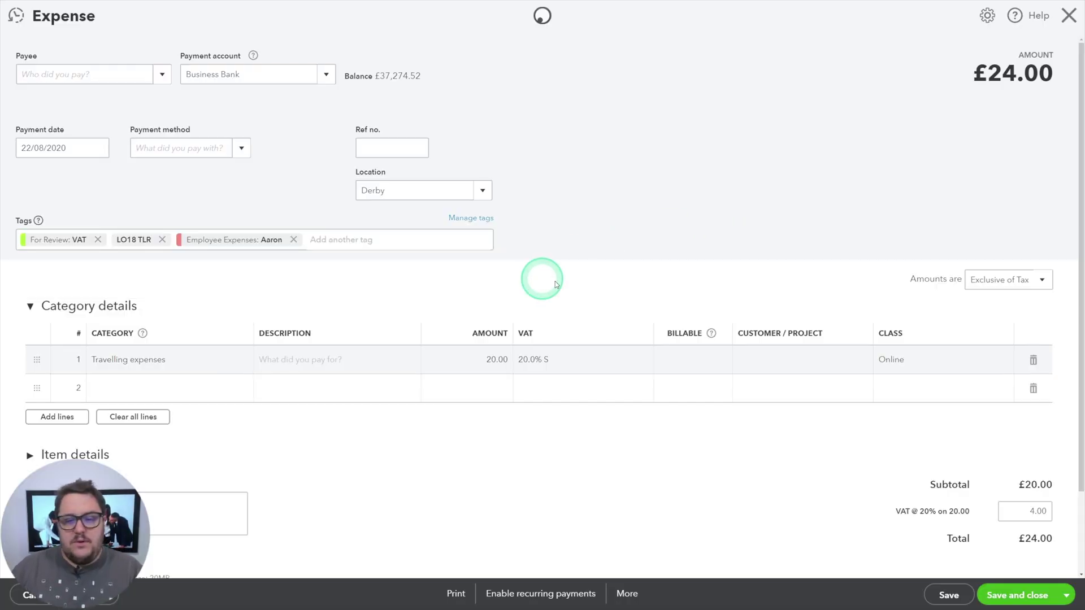
{"action": "left_click", "coordinate": [662, 85]}
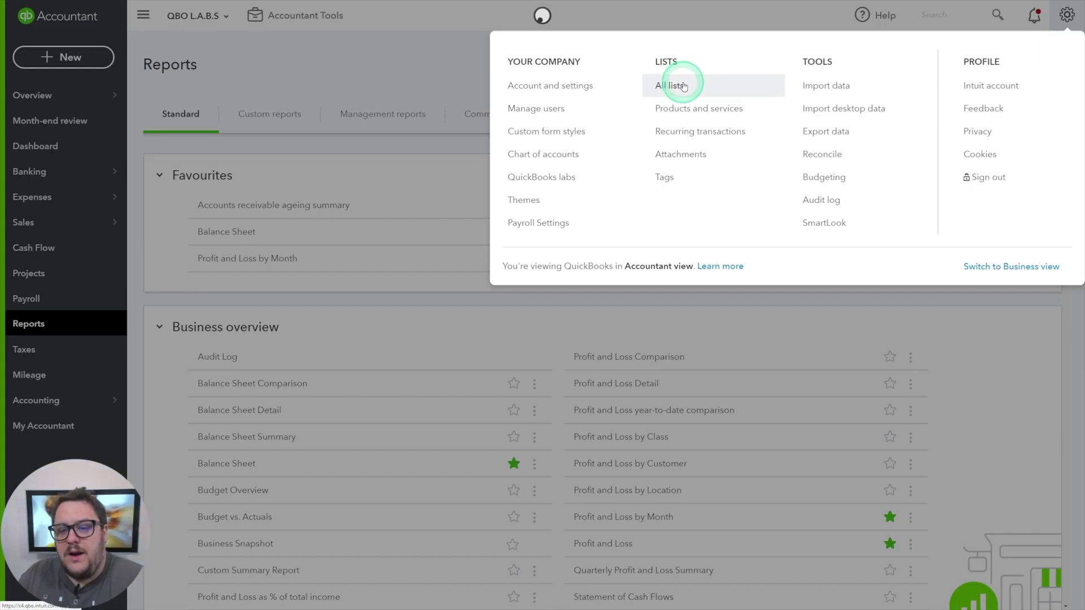
{"action": "left_click_drag", "start_coordinate": [683, 86], "coordinate": [686, 162]}
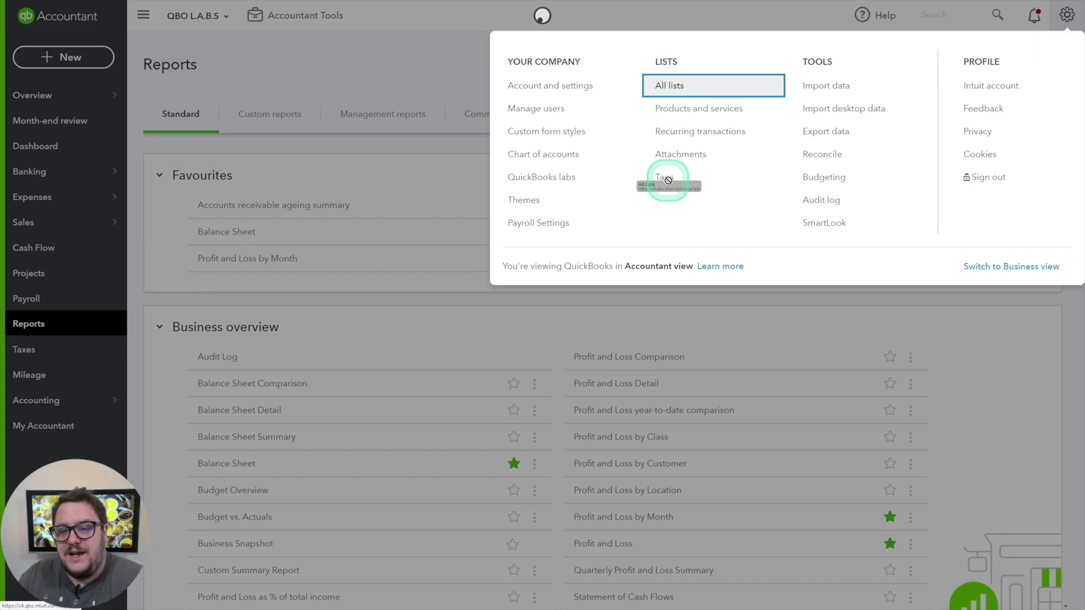
Step: On the Tags page, expand For Review and show Money Out by the For Review group
{"action": "left_click", "coordinate": [671, 179]}
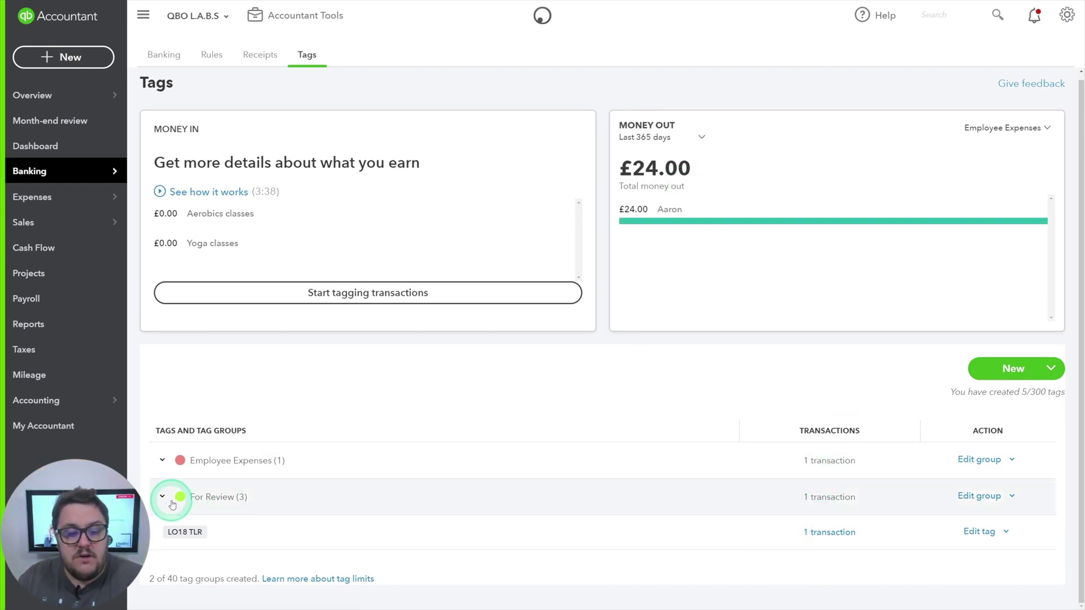
{"action": "left_click", "coordinate": [171, 502]}
{"action": "scroll", "coordinate": [648, 516], "scroll_direction": "down", "scroll_amount": 2}
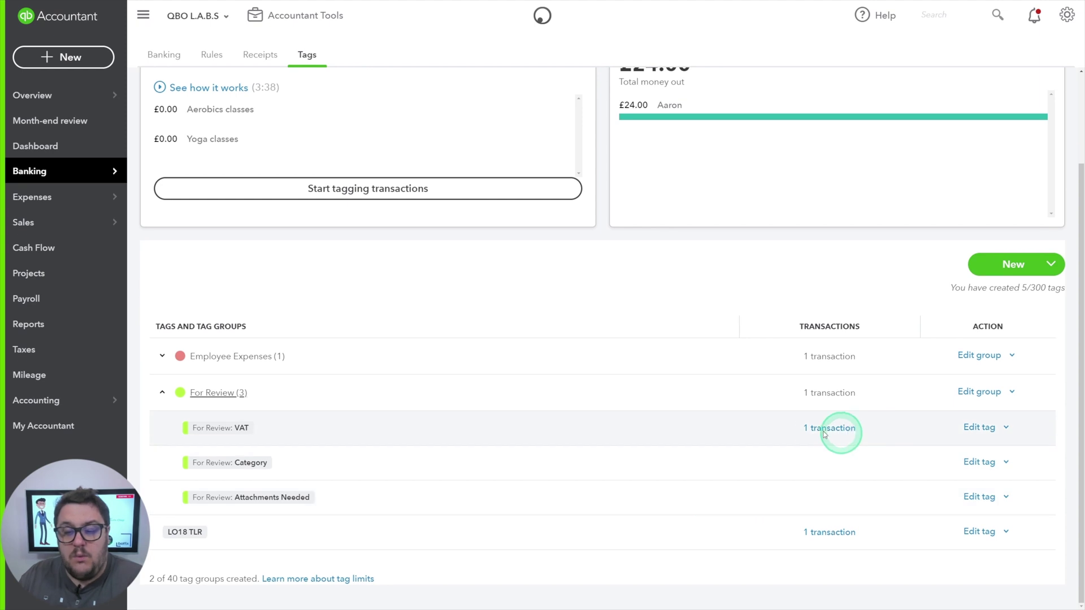
{"action": "scroll", "coordinate": [818, 435], "scroll_direction": "up", "scroll_amount": 2}
{"action": "left_click", "coordinate": [1034, 133]}
{"action": "left_click", "coordinate": [904, 207]}
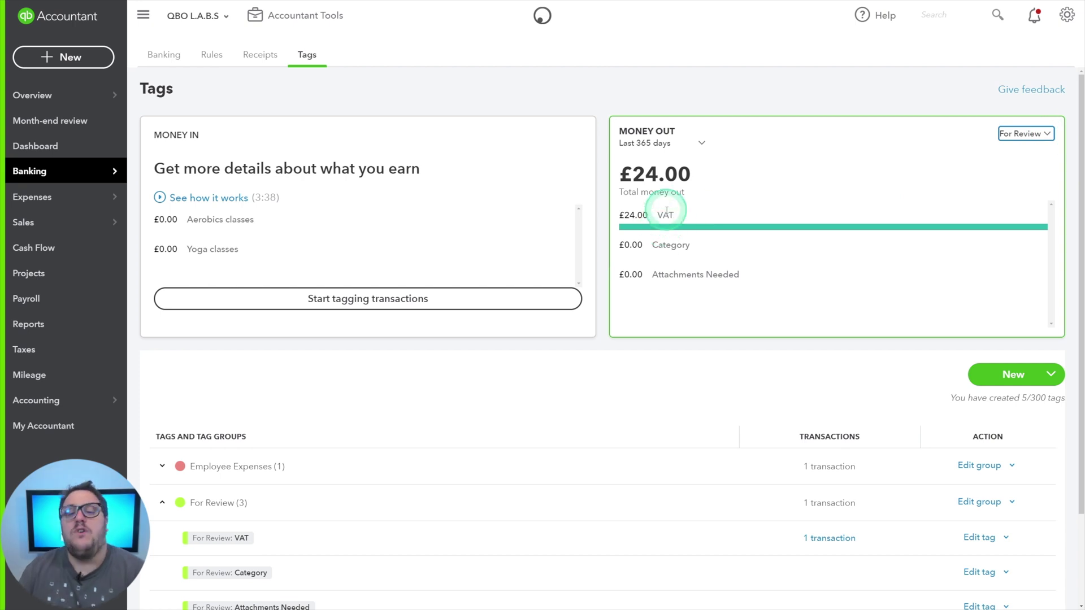
Step: Check the single £24.00 expense tagged For Review: VAT, then go to Month-end review
{"action": "scroll", "coordinate": [649, 418], "scroll_direction": "down", "scroll_amount": 2}
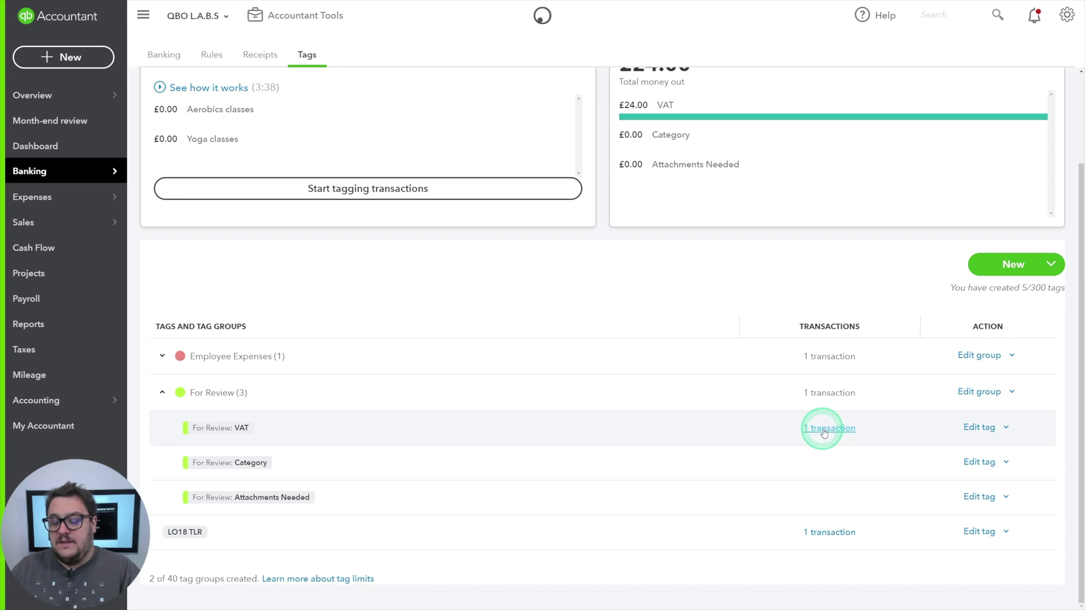
{"action": "left_click", "coordinate": [828, 431]}
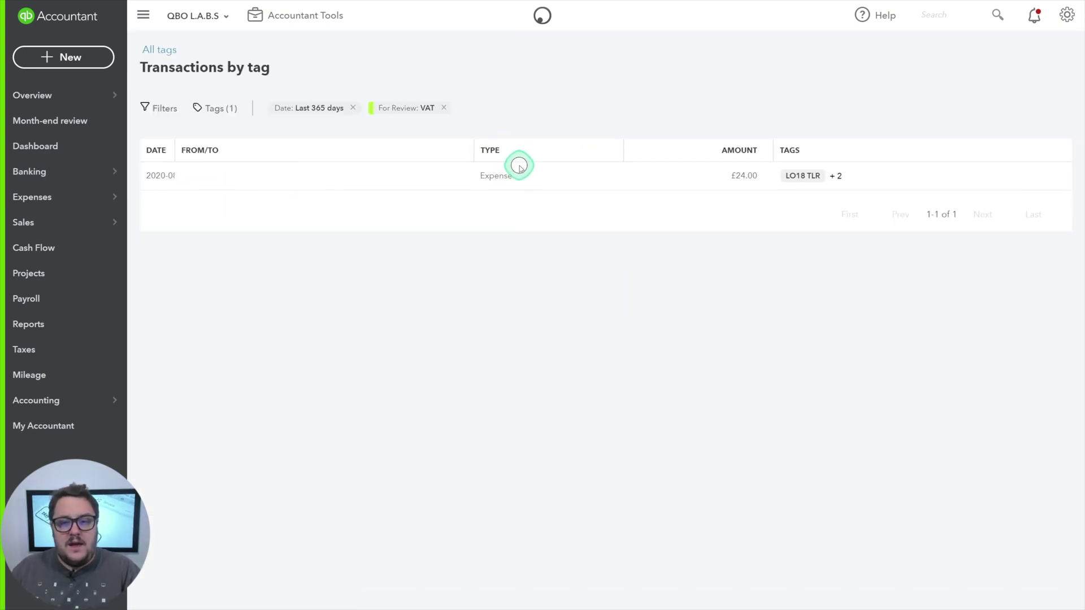
{"action": "left_click", "coordinate": [512, 168]}
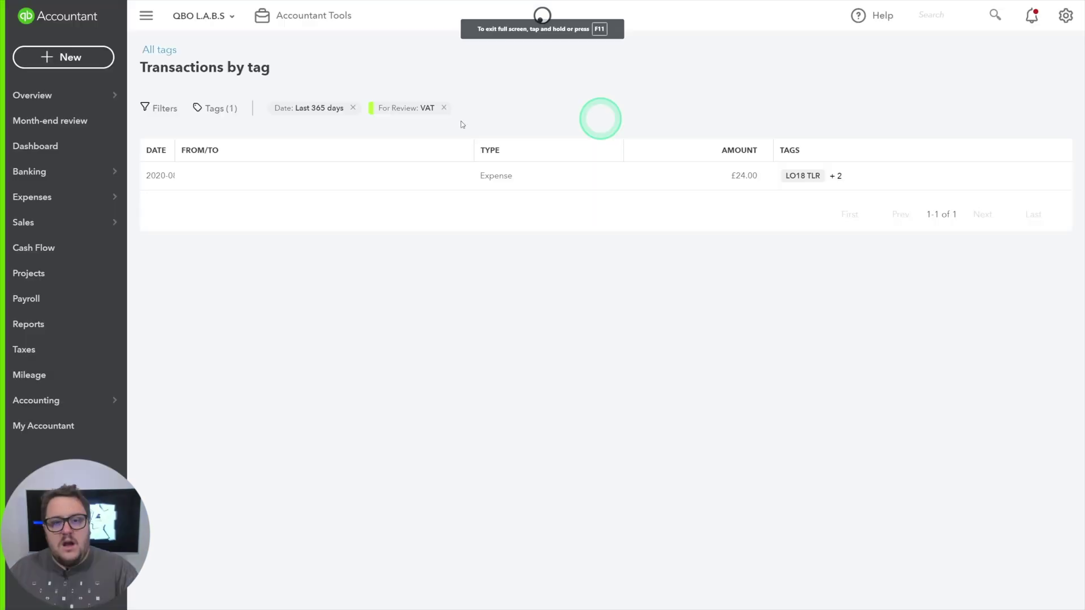
{"action": "left_click", "coordinate": [24, 124]}
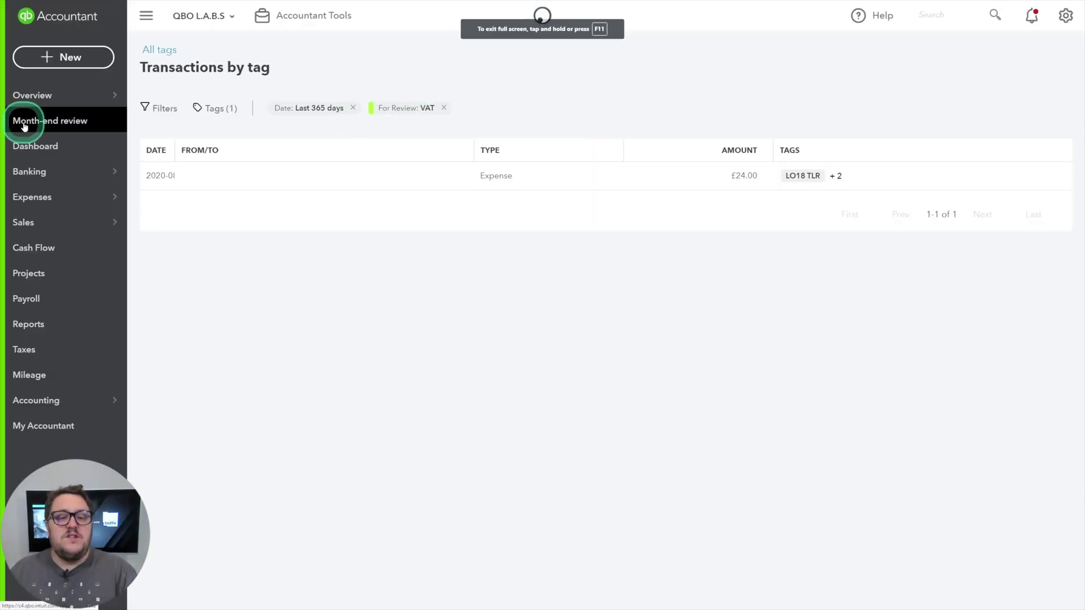
Step: Expand Account reconciliation and start a new additional review item
{"action": "left_click", "coordinate": [413, 141]}
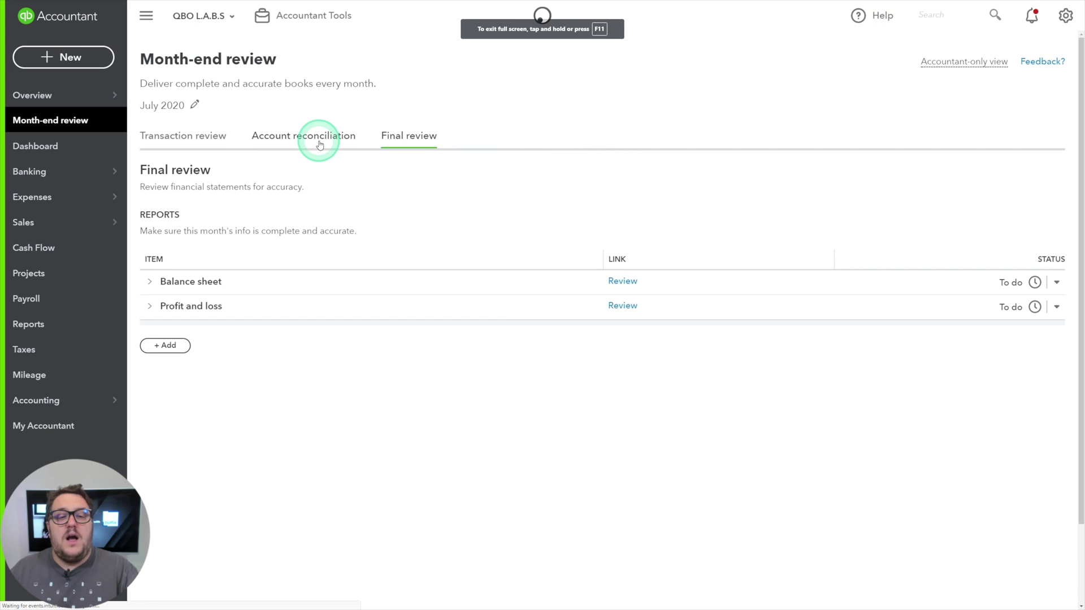
{"action": "left_click", "coordinate": [317, 135]}
{"action": "left_click", "coordinate": [412, 136]}
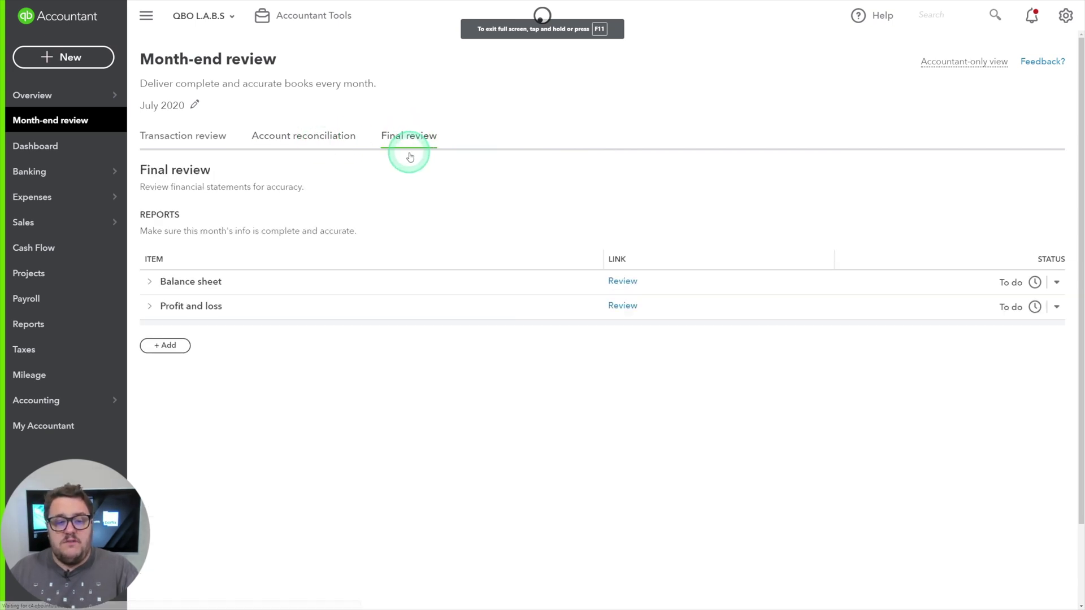
{"action": "left_click", "coordinate": [303, 141]}
{"action": "scroll", "coordinate": [409, 286], "scroll_direction": "down", "scroll_amount": 2}
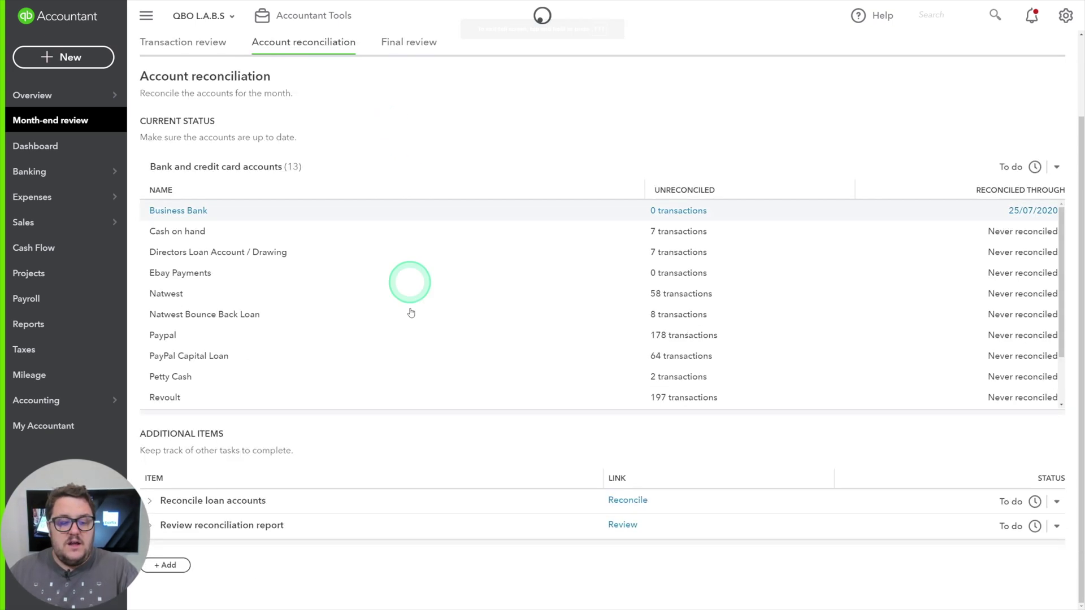
{"action": "left_click", "coordinate": [161, 564]}
{"action": "scroll", "coordinate": [400, 517], "scroll_direction": "down", "scroll_amount": 2}
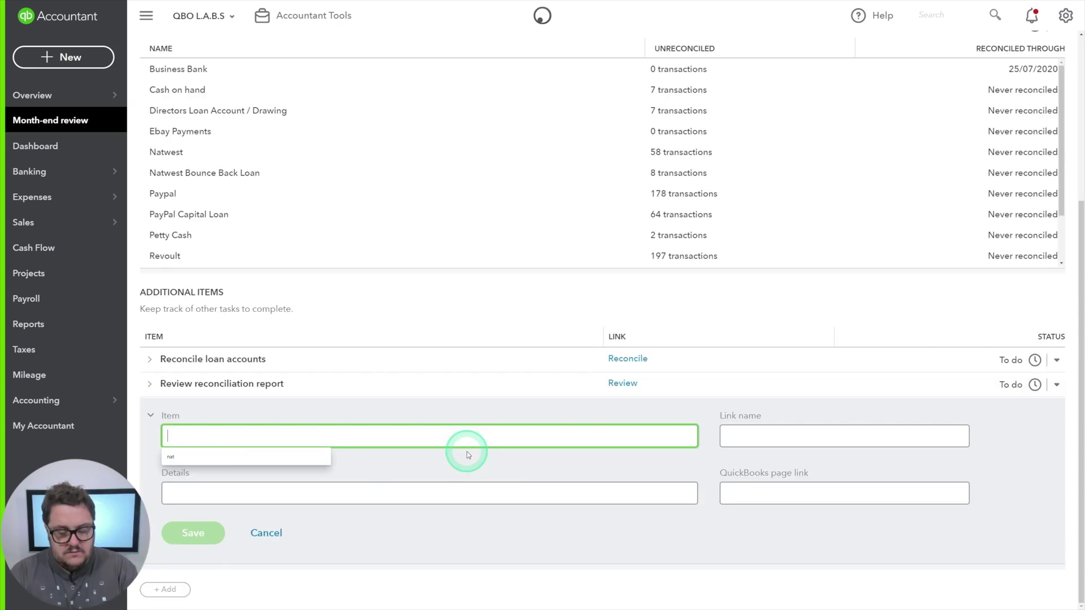
Step: Save the Tag Review item with link name VAT, the Tags page URL and details 'Review the VAT tag'
{"action": "type", "text": "R"}
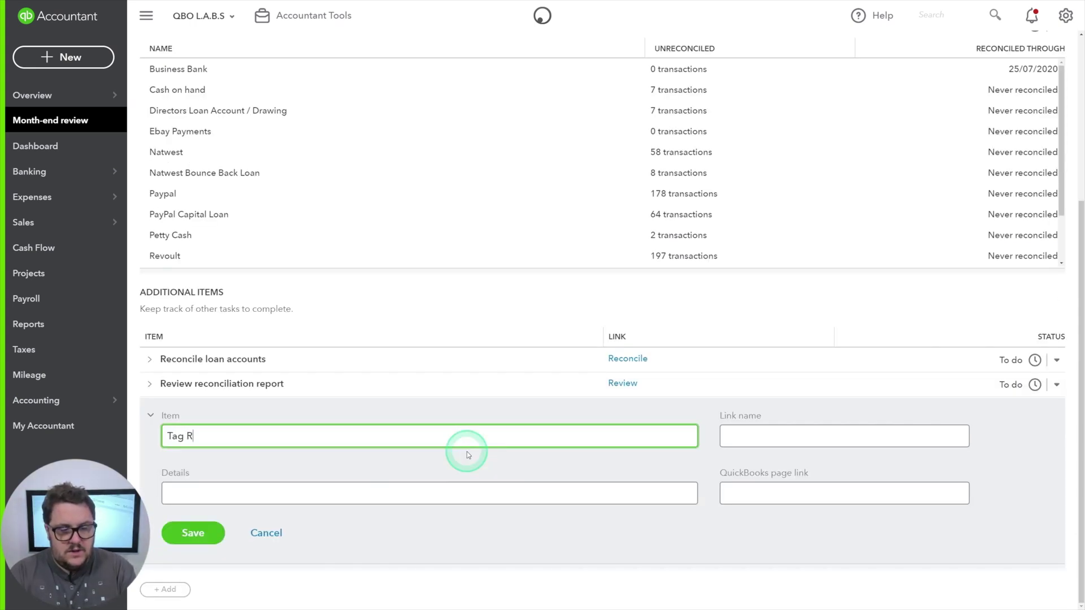
{"action": "type", "text": "eview"}
{"action": "key", "text": "Tab"}
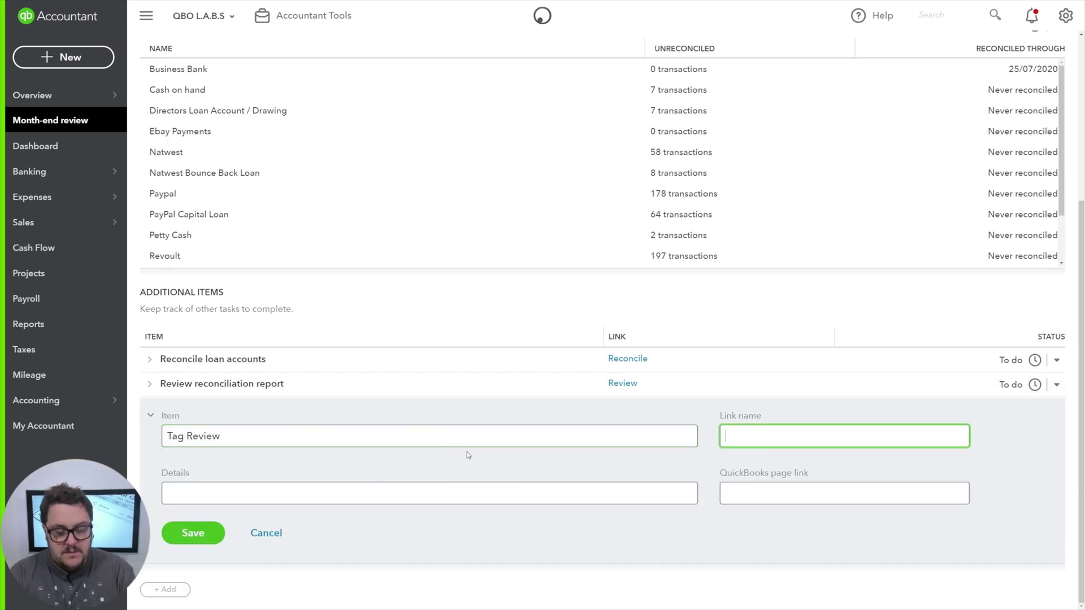
{"action": "type", "text": "VAT"}
{"action": "key", "text": "Tab"}
{"action": "key", "text": "Tab"}
{"action": "key", "text": "Tab"}
{"action": "key", "text": "shift+Tab"}
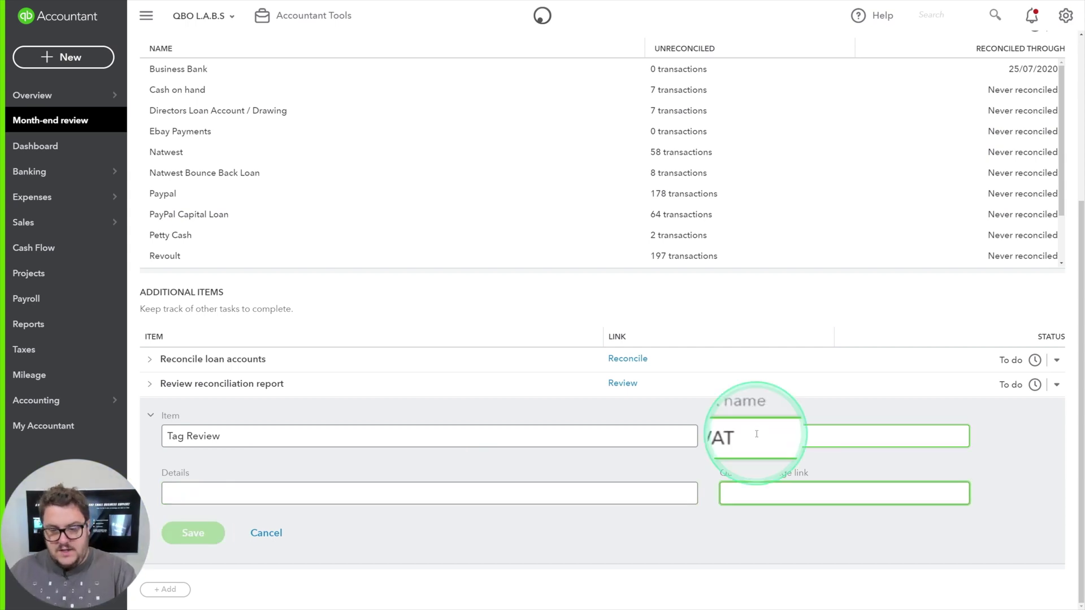
{"action": "type", "text": "https://c4.qbo.intuit.com/app/tags"}
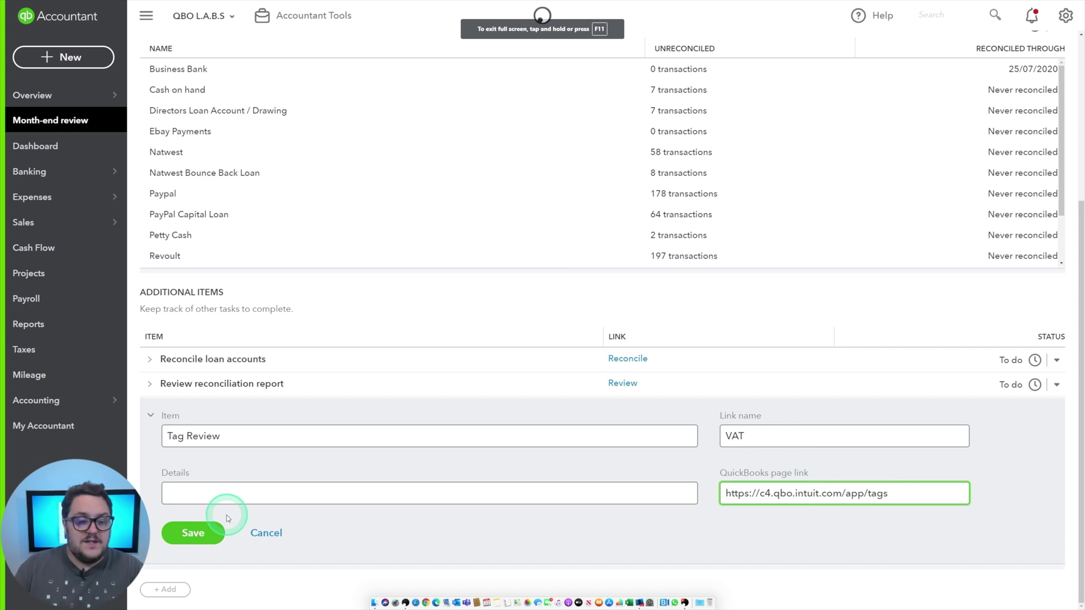
{"action": "left_click", "coordinate": [207, 502]}
{"action": "type", "text": "R"}
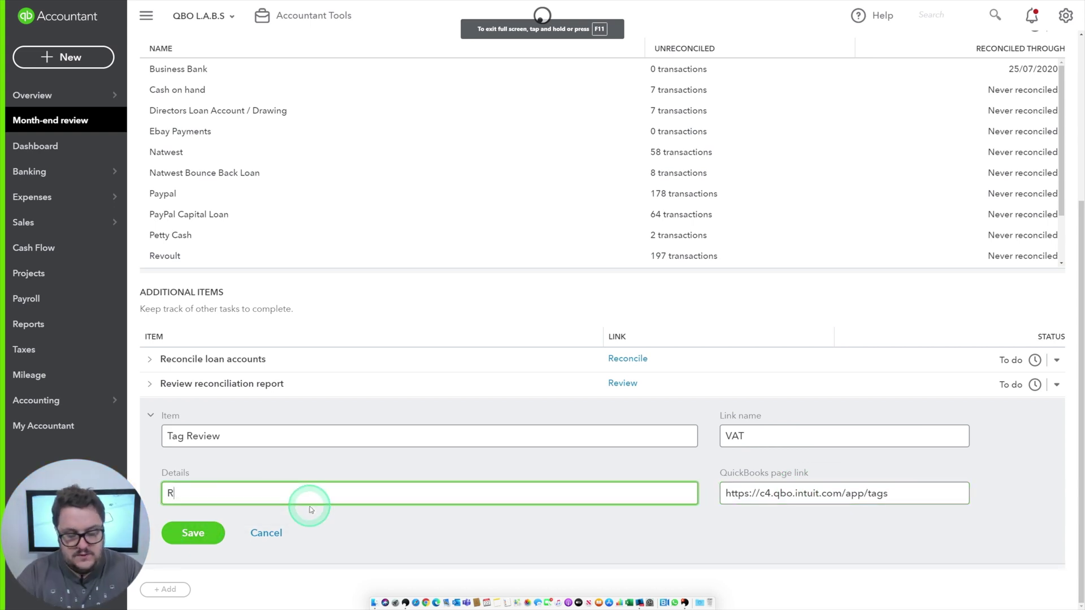
{"action": "type", "text": "eview the VAT tag"}
{"action": "left_click", "coordinate": [192, 533]}
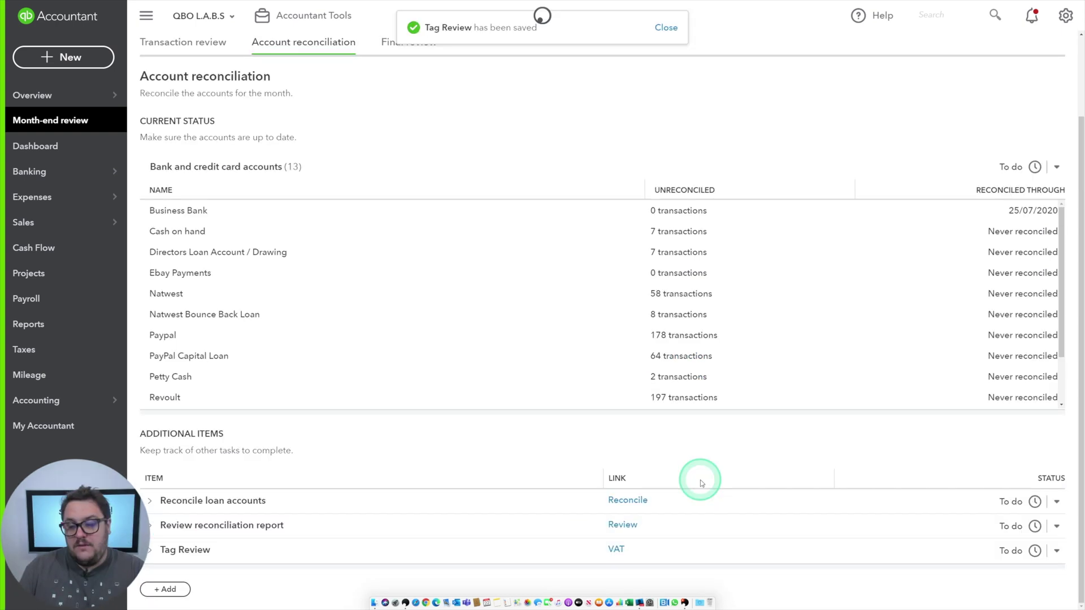
{"action": "left_click", "coordinate": [1034, 550]}
{"action": "left_click", "coordinate": [615, 549]}
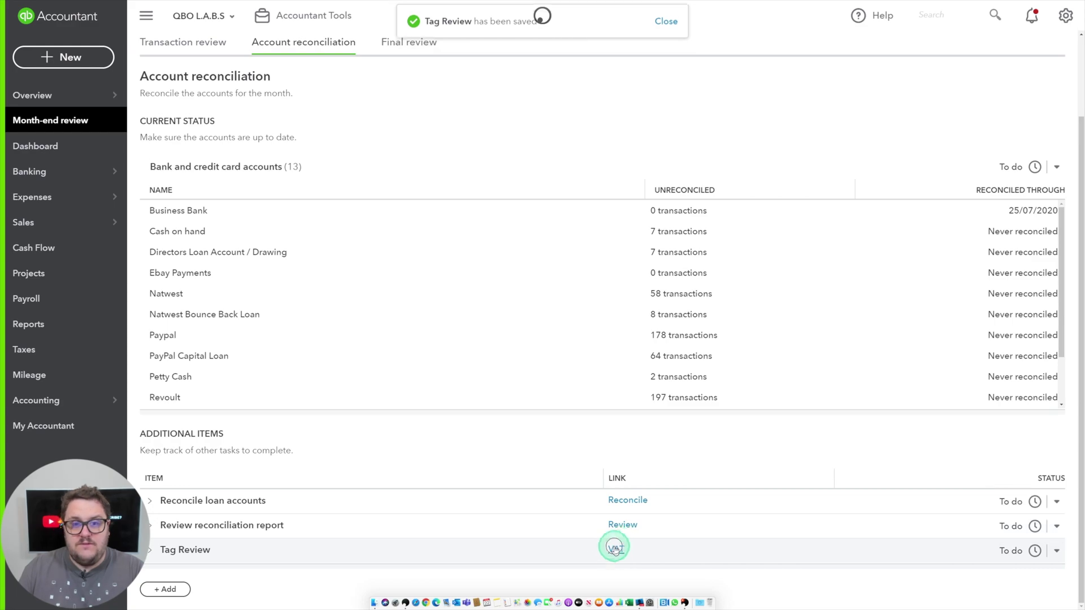